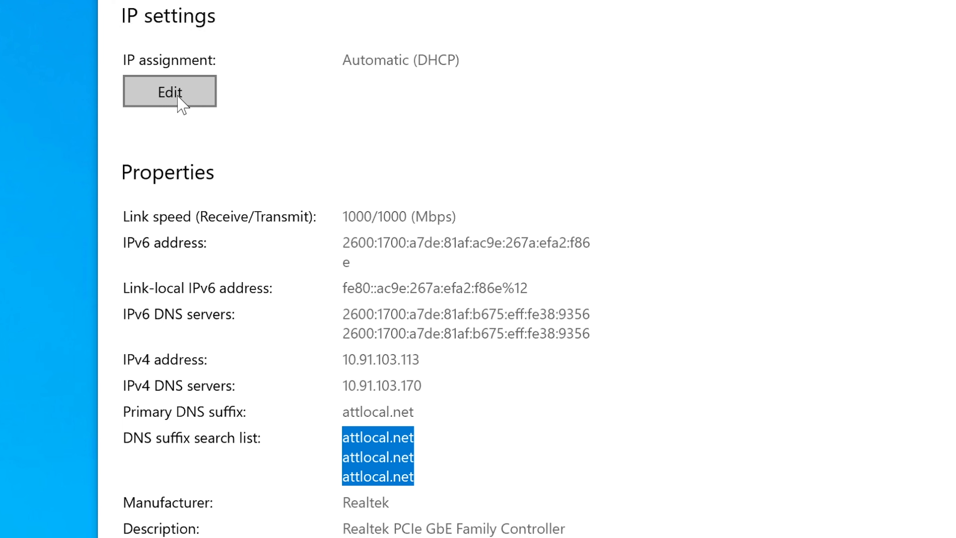
left_click(551, 536)
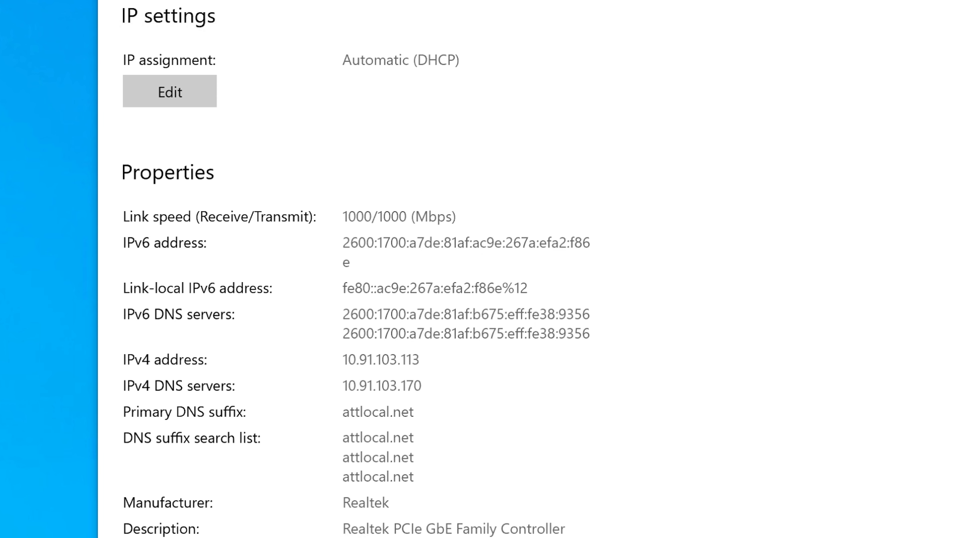
left_click_drag(413, 437, 341, 437)
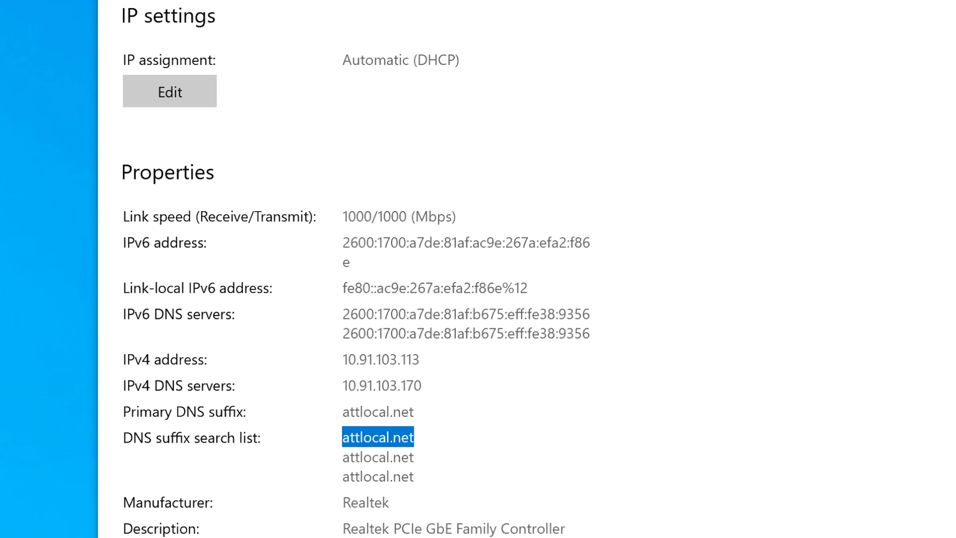
Set the Ethernet IP assignment to Manual and switch IPv4 on and off again to view its address fields
left_click(173, 94)
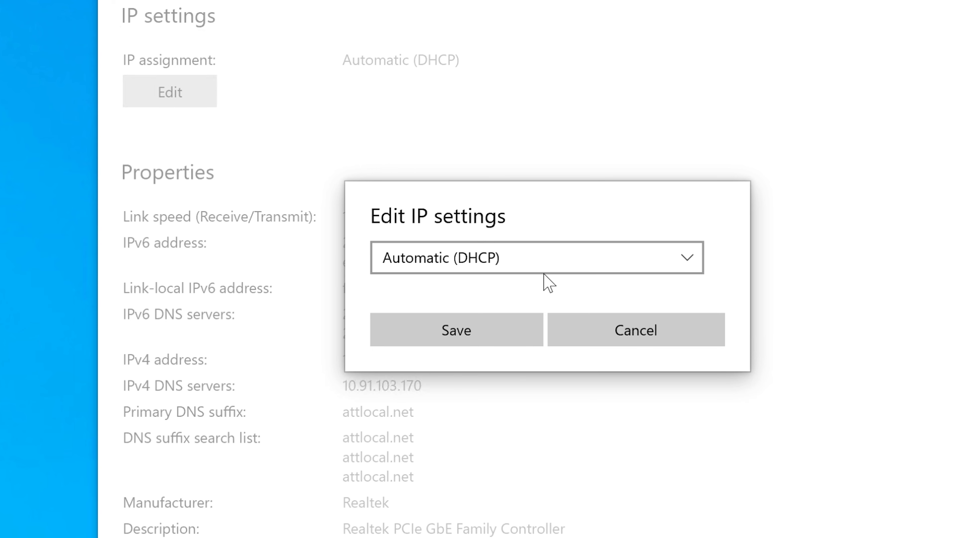
left_click(551, 267)
left_click(480, 292)
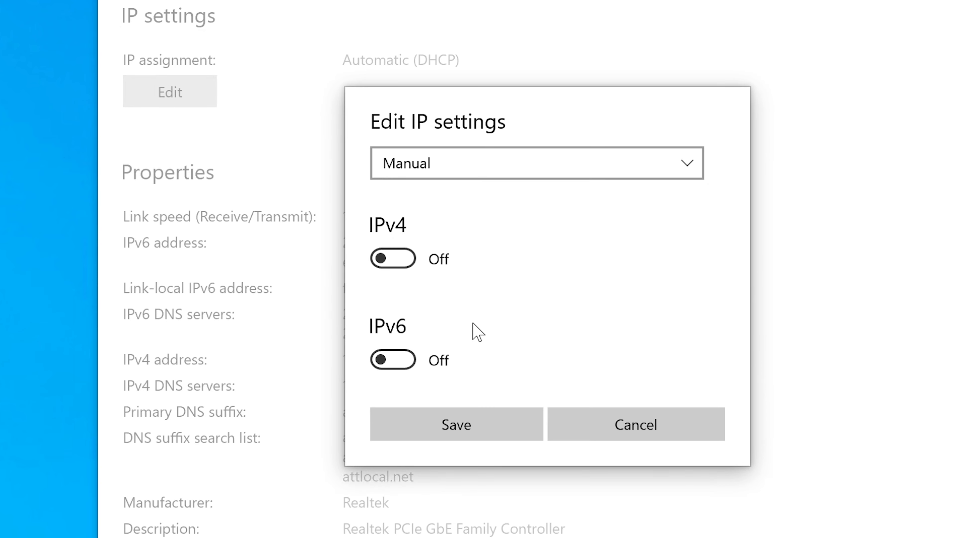
left_click(405, 260)
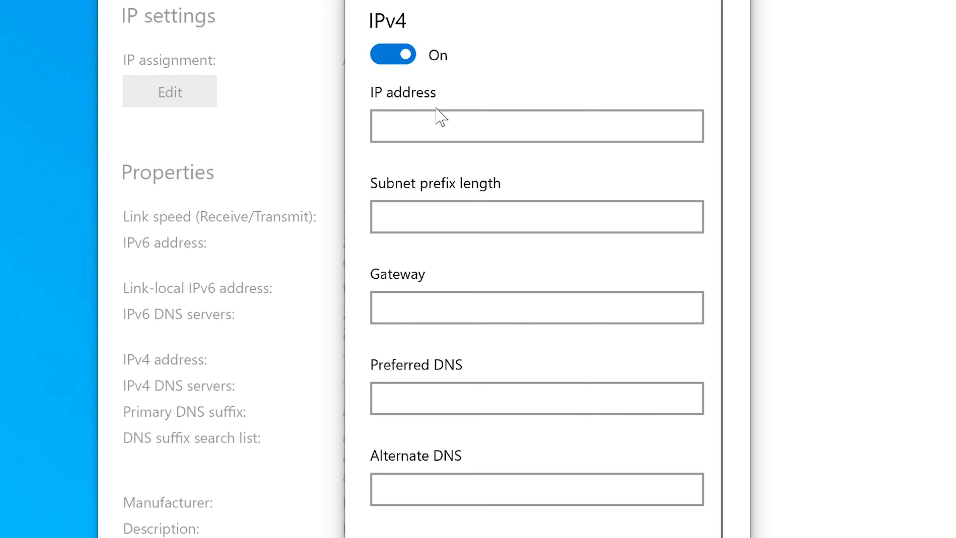
left_click(398, 60)
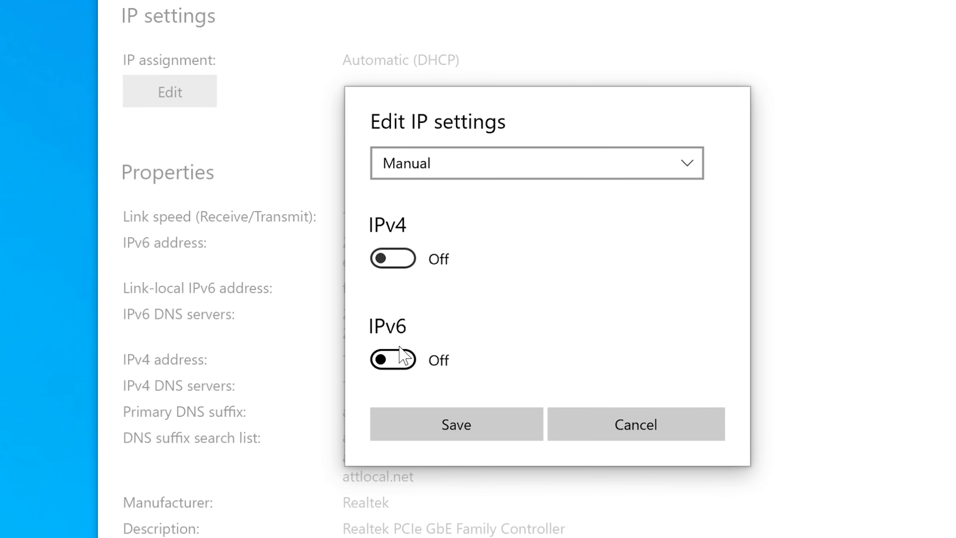
Switch to Command Prompt, copy google.com's IPv6 address from the ping output without its brackets, and put the window away
key("alt+Tab")
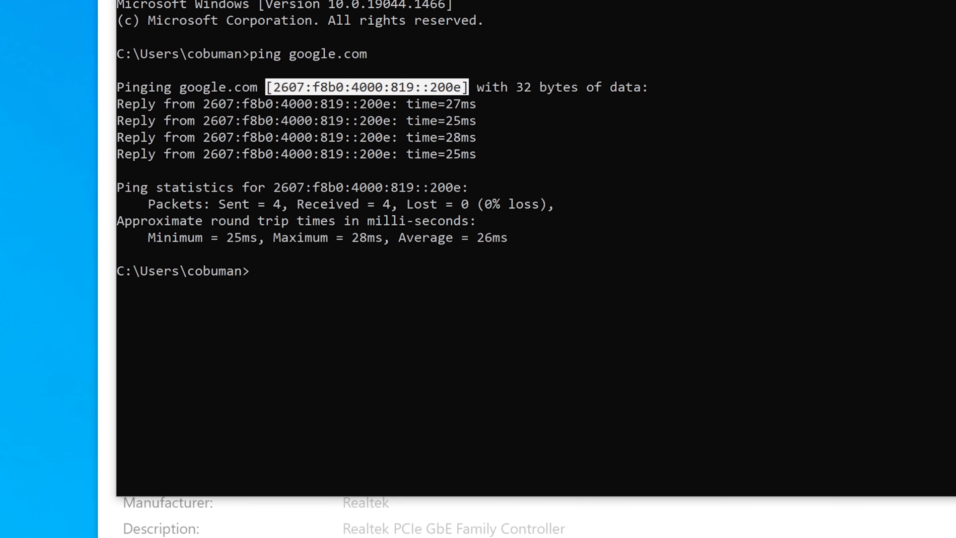
left_click_drag(537, 0, 569, 109)
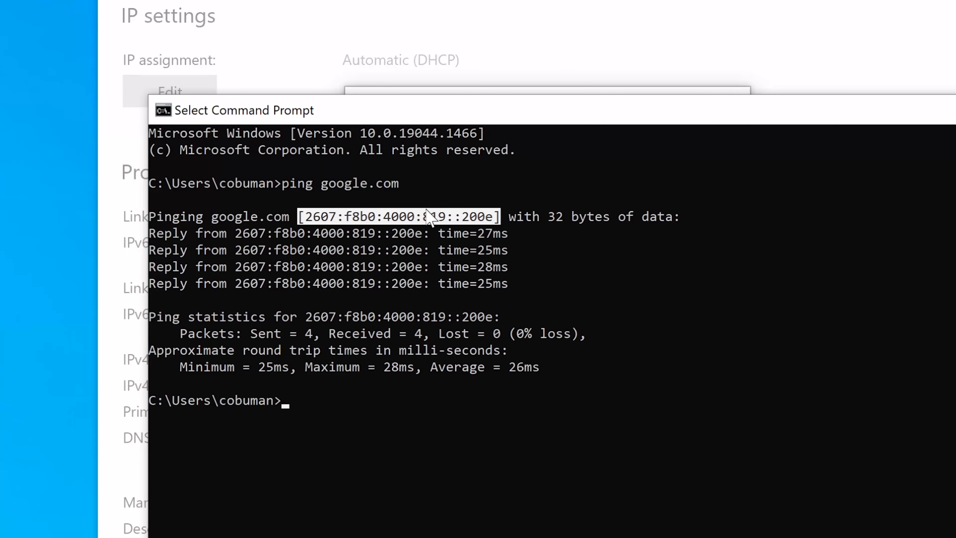
left_click(431, 218)
left_click_drag(493, 217, 308, 219)
right_click(311, 217)
scroll(312, 217, "down", 1)
scroll(488, 167, "down", 1)
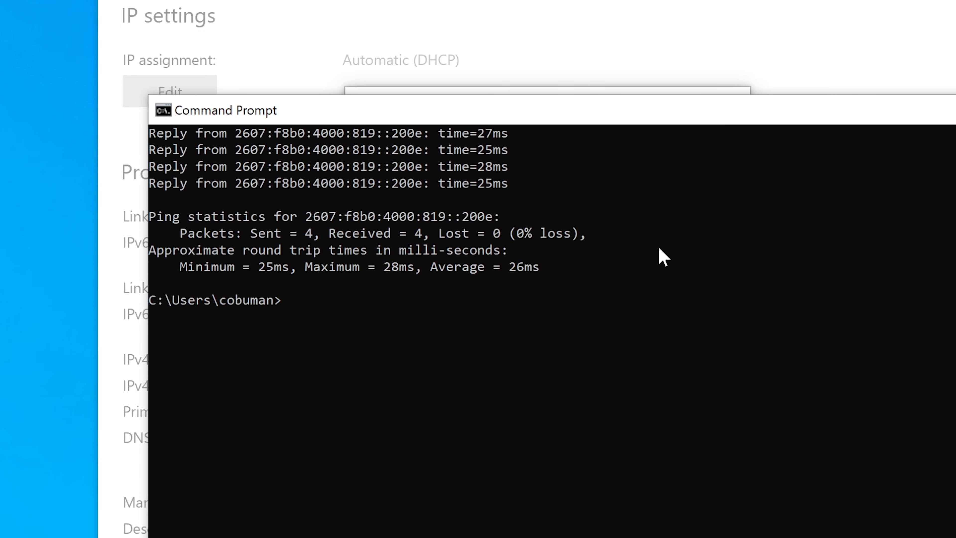
scroll(551, 331, "down", 4)
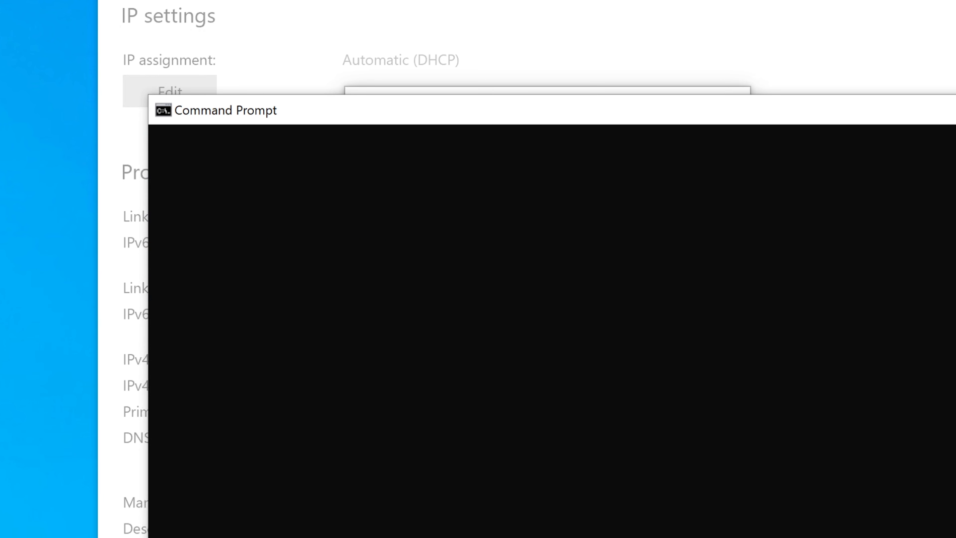
scroll(552, 331, "up", 6)
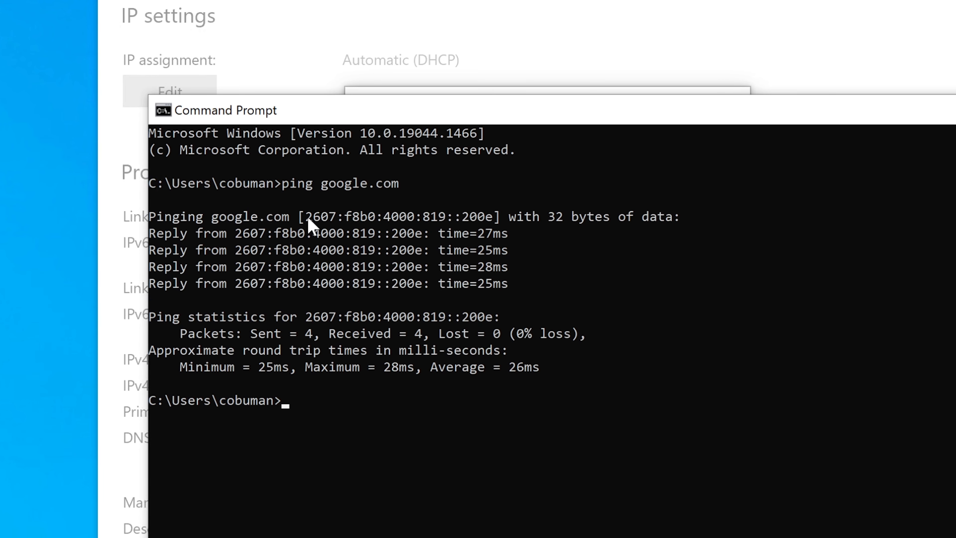
left_click_drag(308, 219, 471, 222)
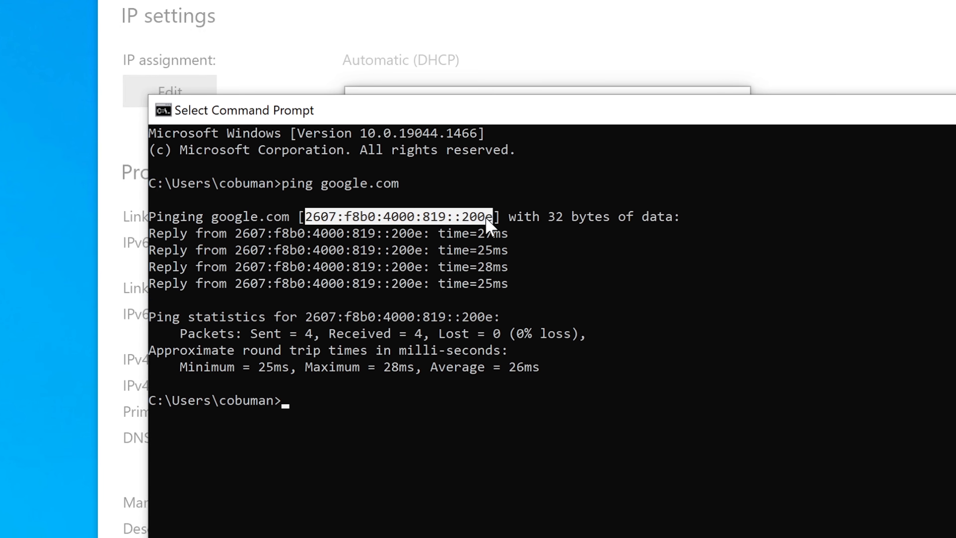
key("ctrl+c")
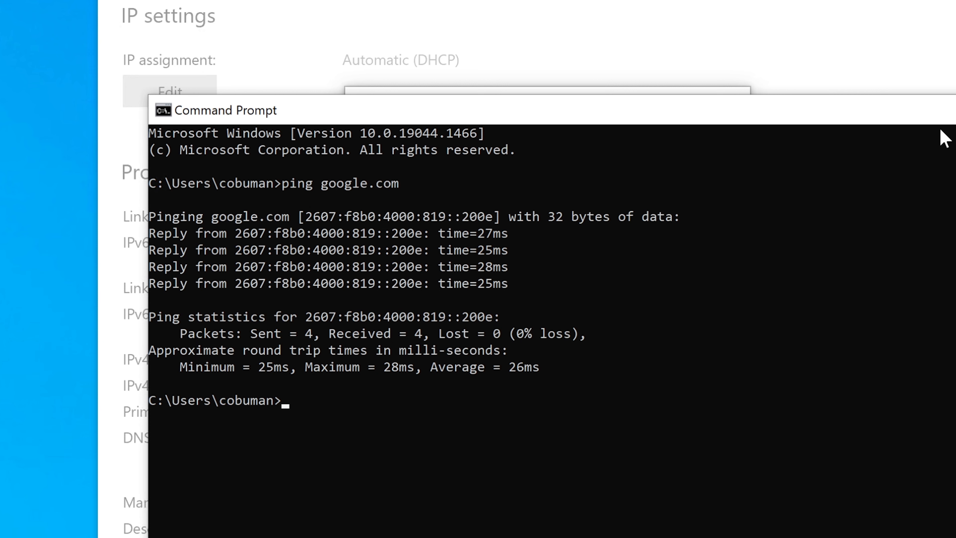
left_click(955, 110)
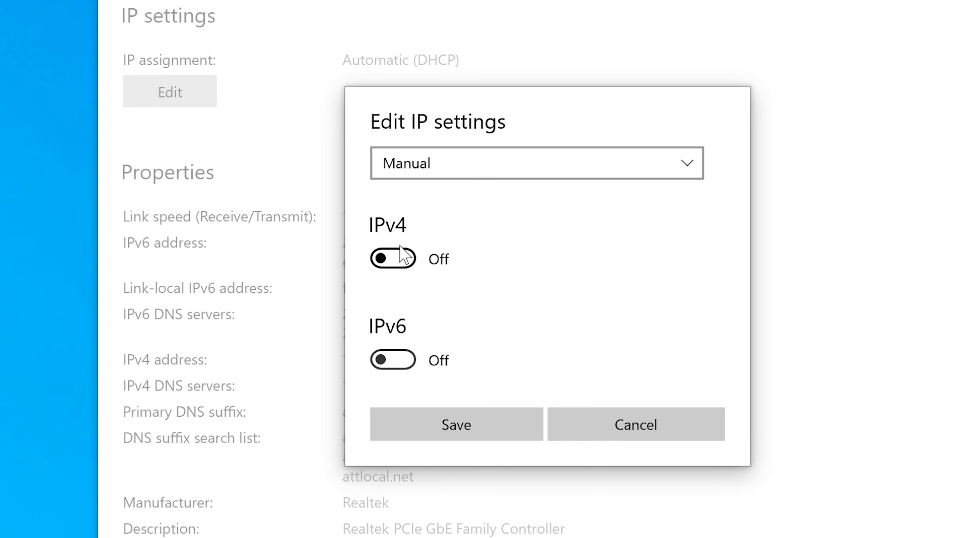
Switch IPv6 on and paste the copied address 2607:f8b0:4000:819::200e as the preferred DNS
left_click(403, 363)
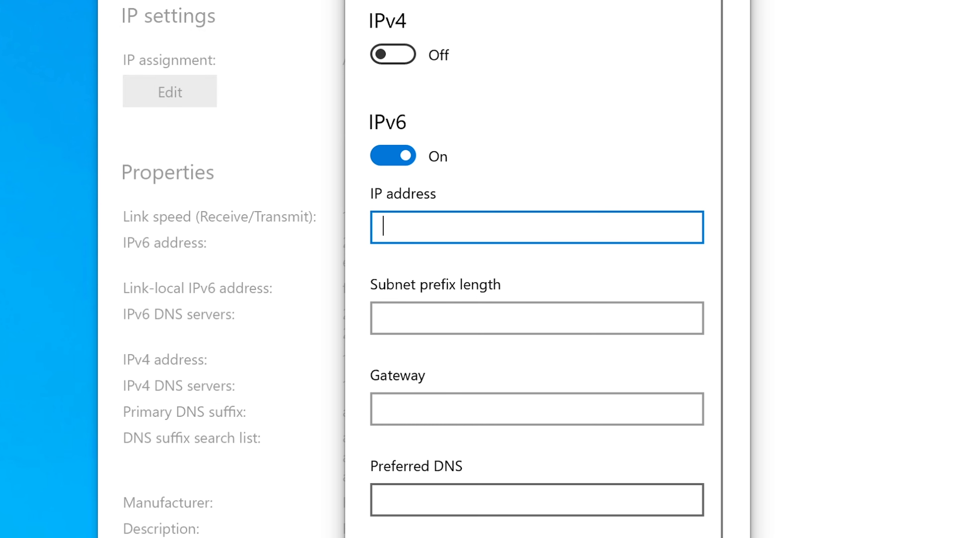
left_click(454, 482)
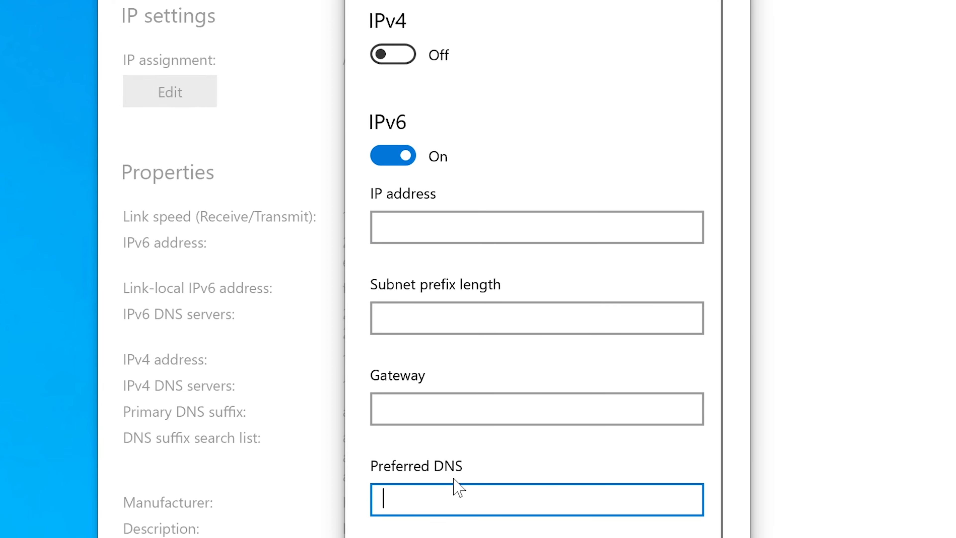
key("ctrl+v")
scroll(725, 450, "down", 2)
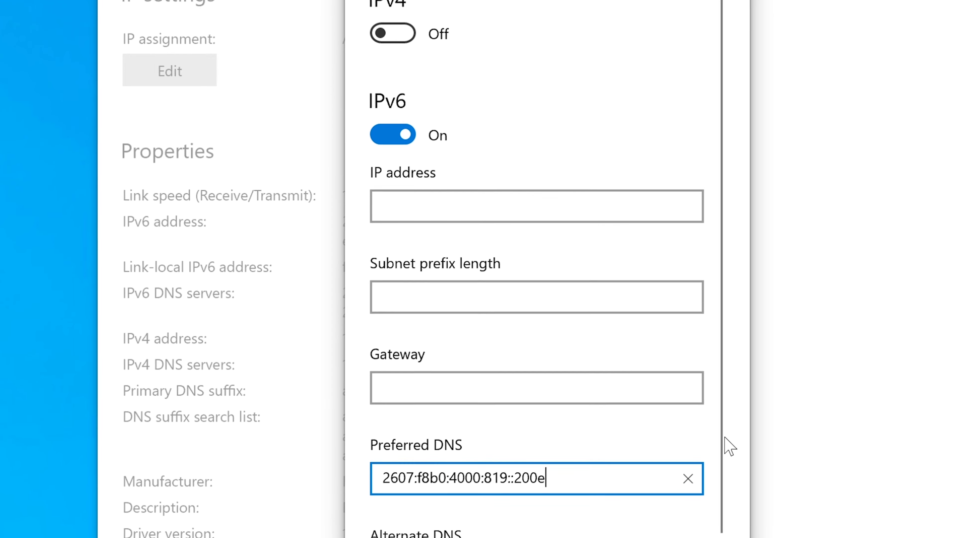
scroll(719, 421, "down", 4)
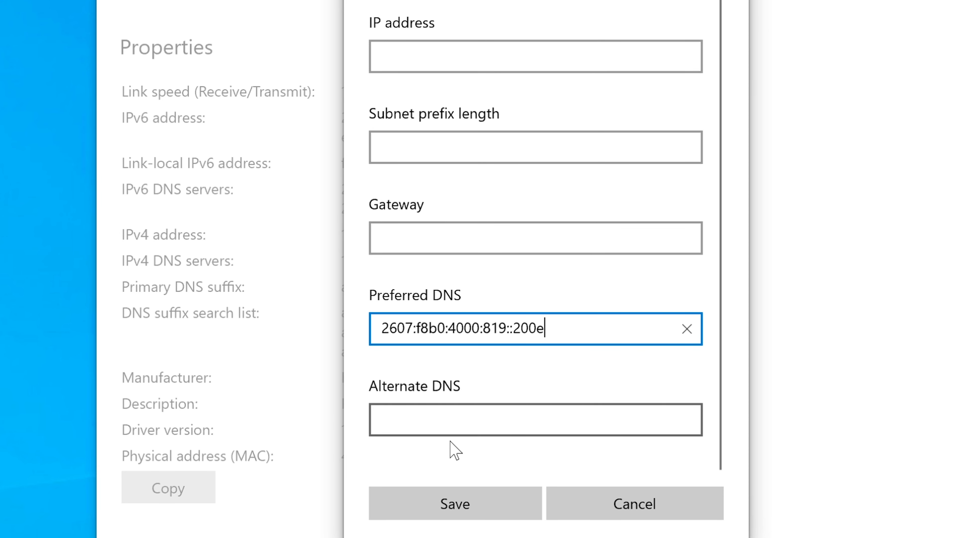
left_click(535, 419)
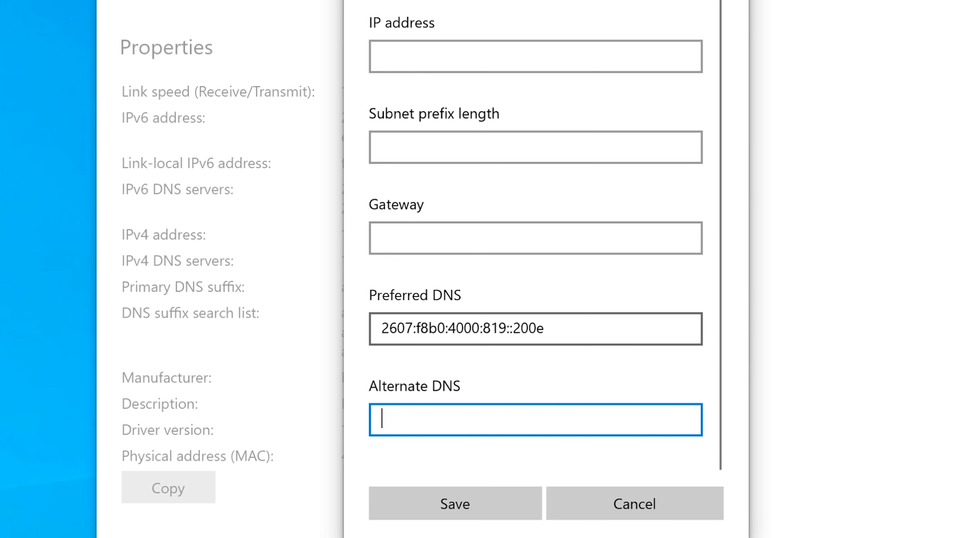
Replace the preferred DNS entry with google.com after trying foo
left_click_drag(549, 329, 361, 335)
type("foo")
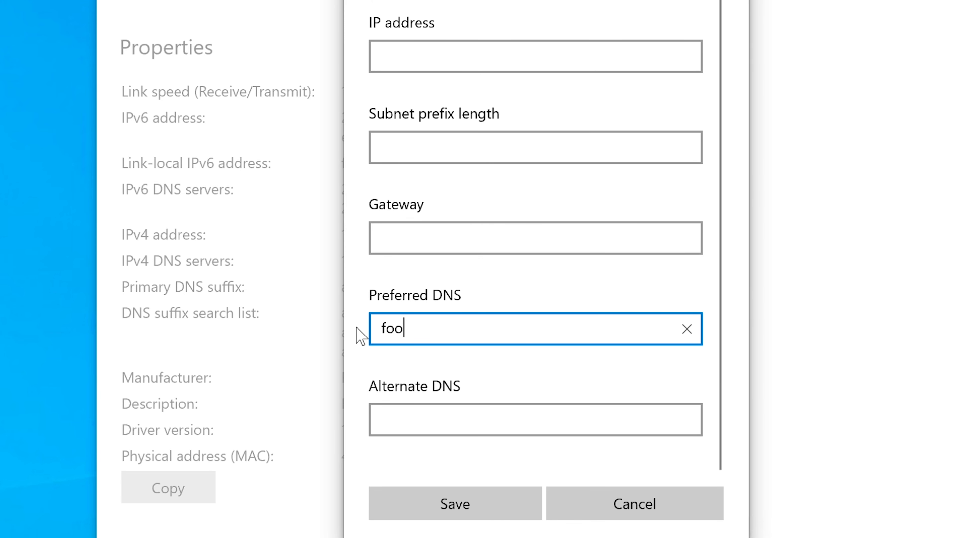
key("BackSpace")
key("BackSpace")
key("BackSpace")
type("google.com")
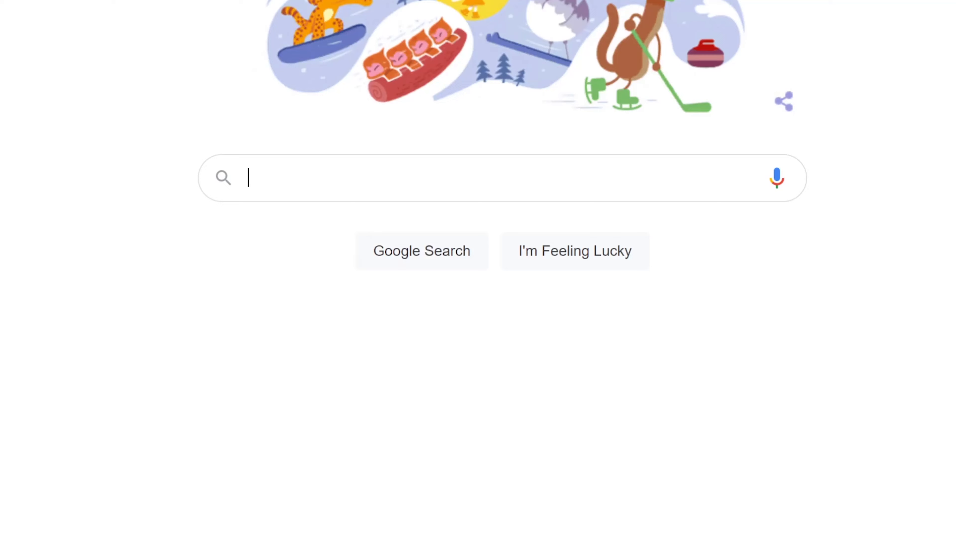
Search Google in the web browser for "google dns server"
type("goog")
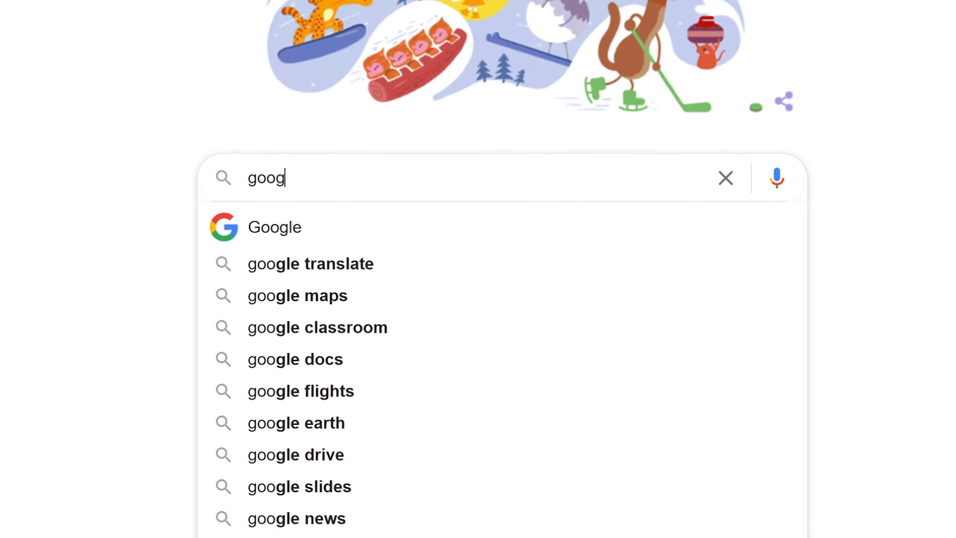
type("le dns serv")
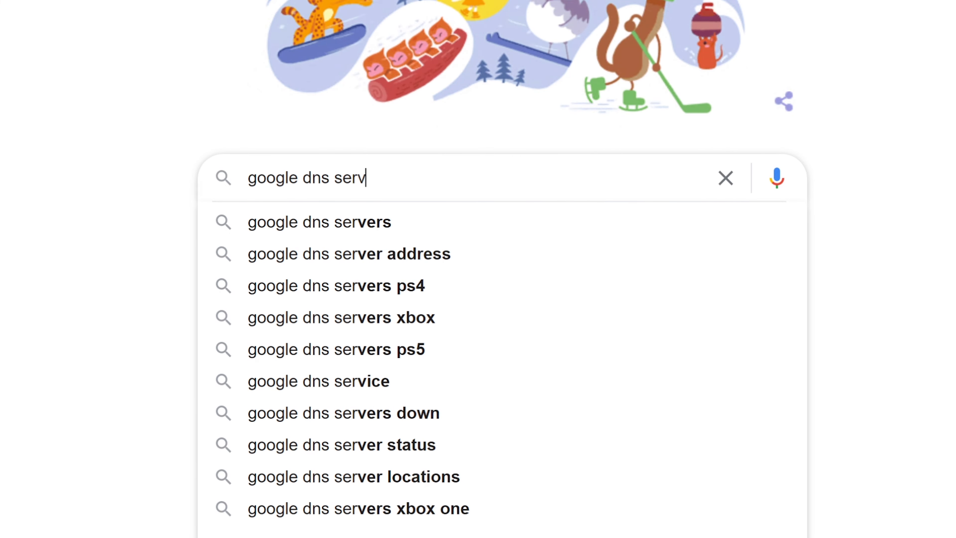
type("er")
key("Return")
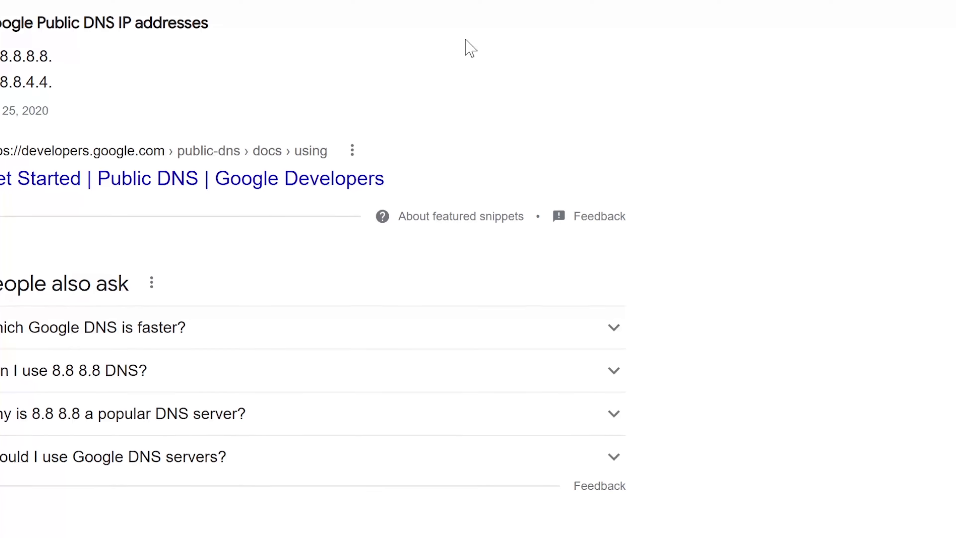
Copy 8.8.8.8 from the search result and use it to replace google.com as the preferred DNS in Settings
left_click_drag(0, 56, 74, 77)
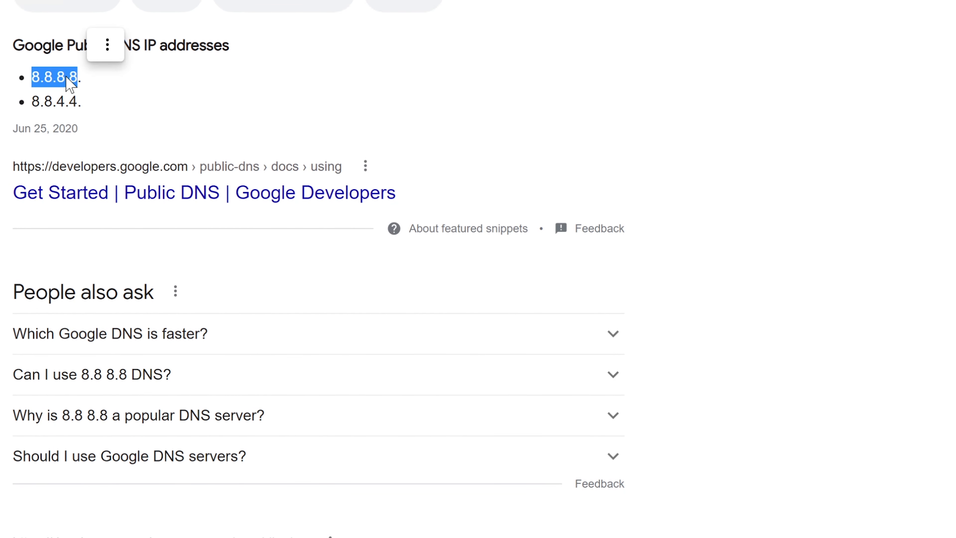
right_click(69, 80)
left_click(116, 95)
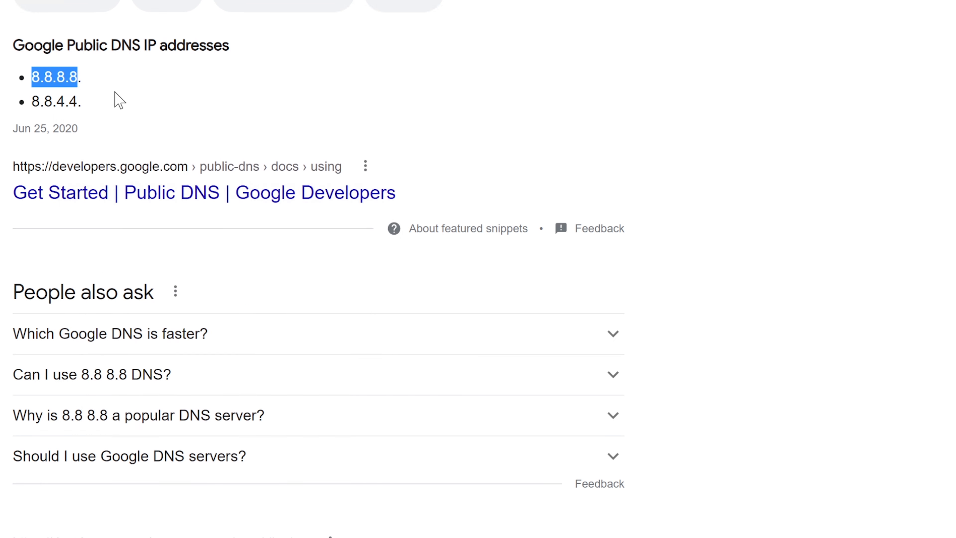
key("alt+Tab")
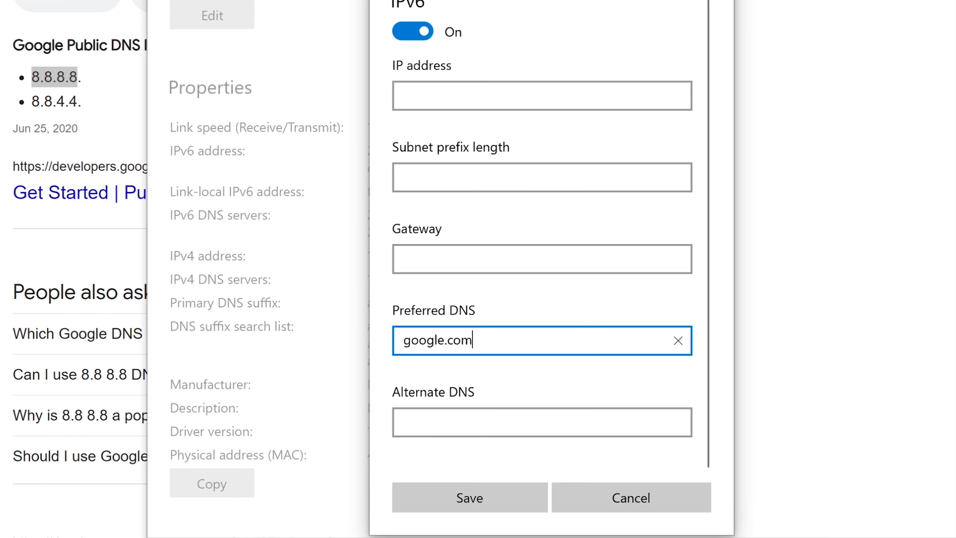
key("ctrl+a")
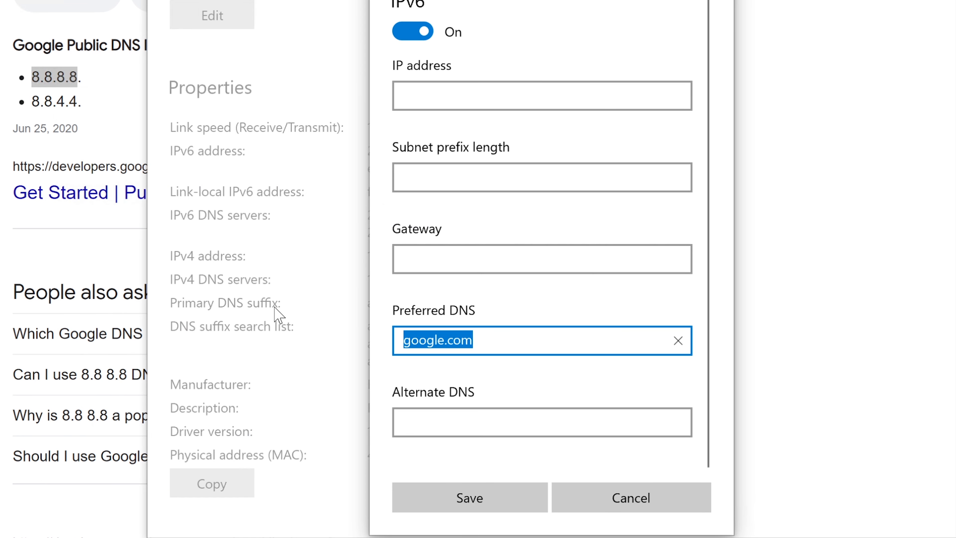
key("ctrl+v")
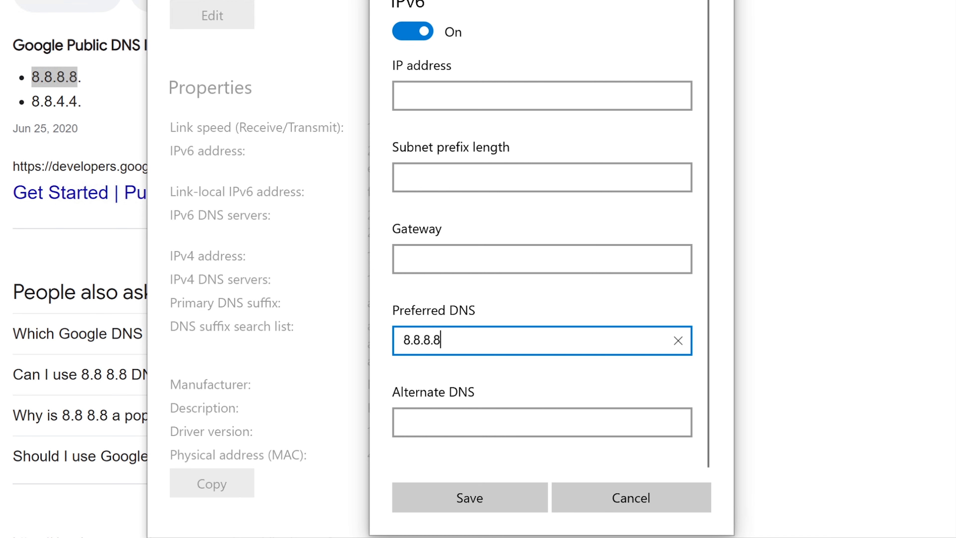
Copy 8.8.4.4 from the search result in the browser and paste it as the alternate DNS in Settings
left_click_drag(78, 102, 32, 101)
right_click(42, 101)
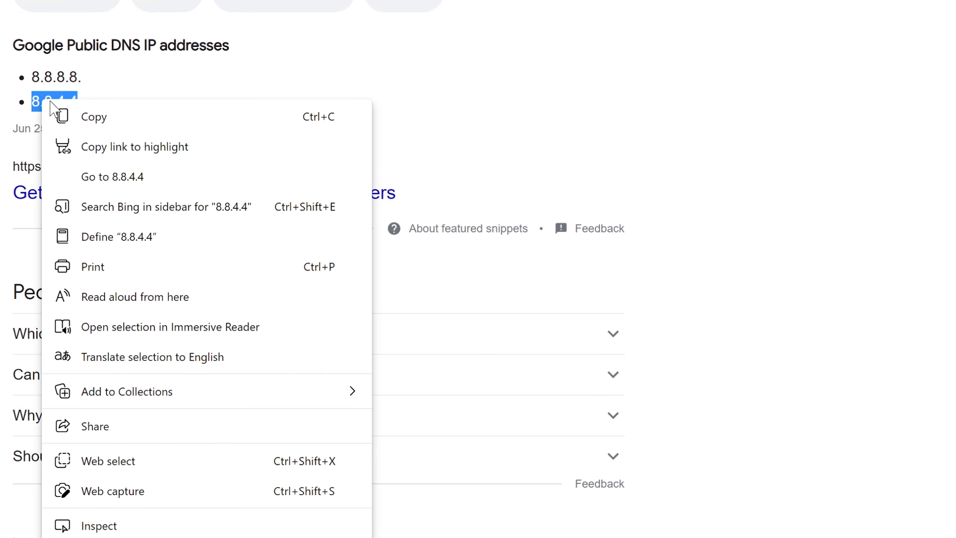
left_click(94, 117)
key("alt+Tab")
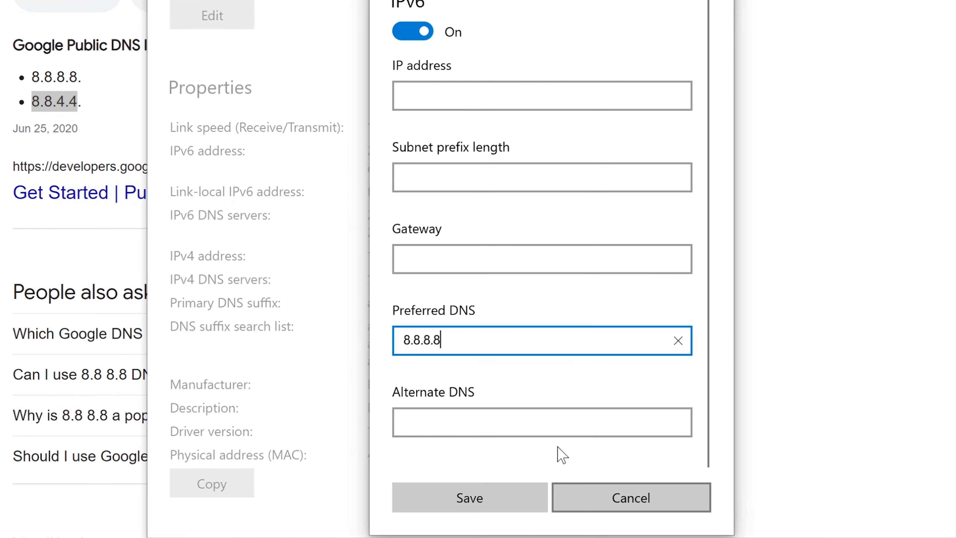
left_click(557, 422)
key("ctrl+v")
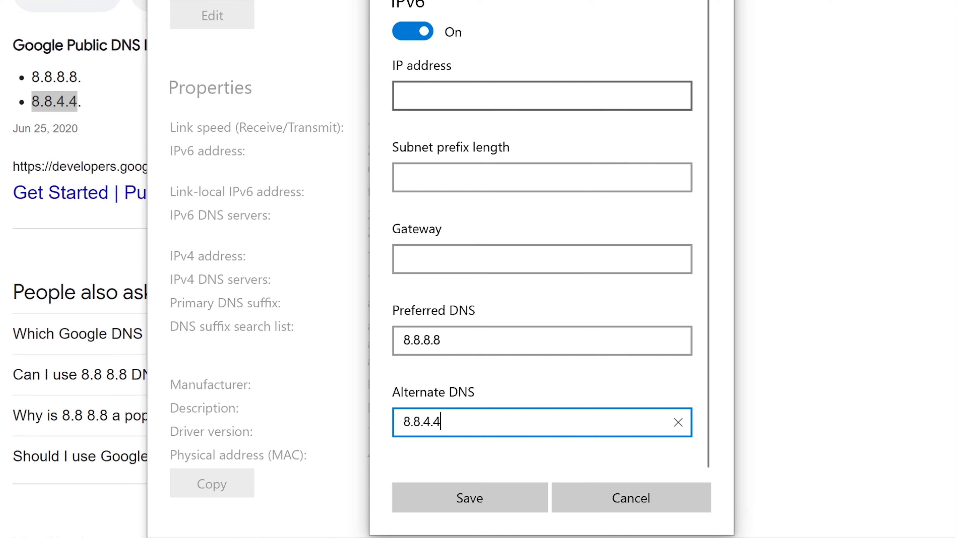
Cancel the IP settings changes and go back to the network Status page
left_click(620, 501)
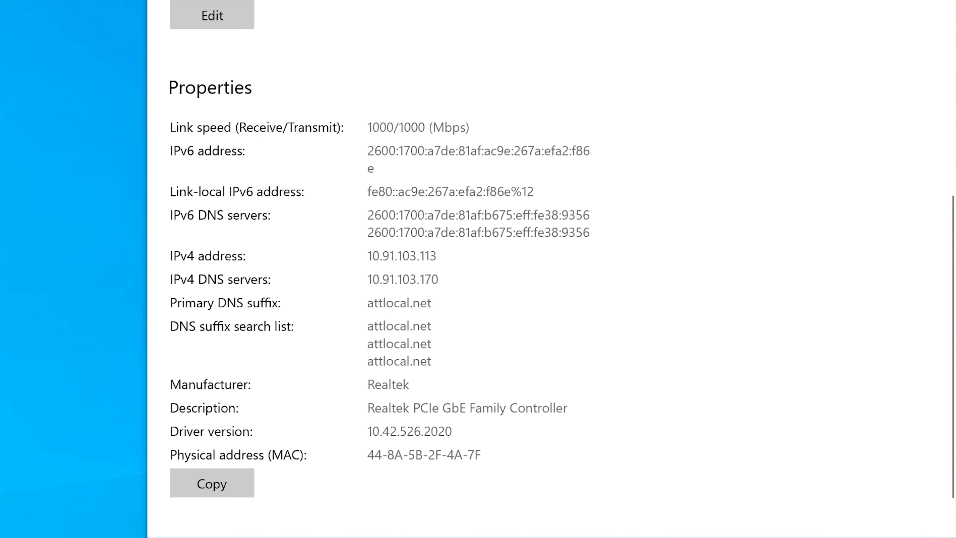
key("alt+Left")
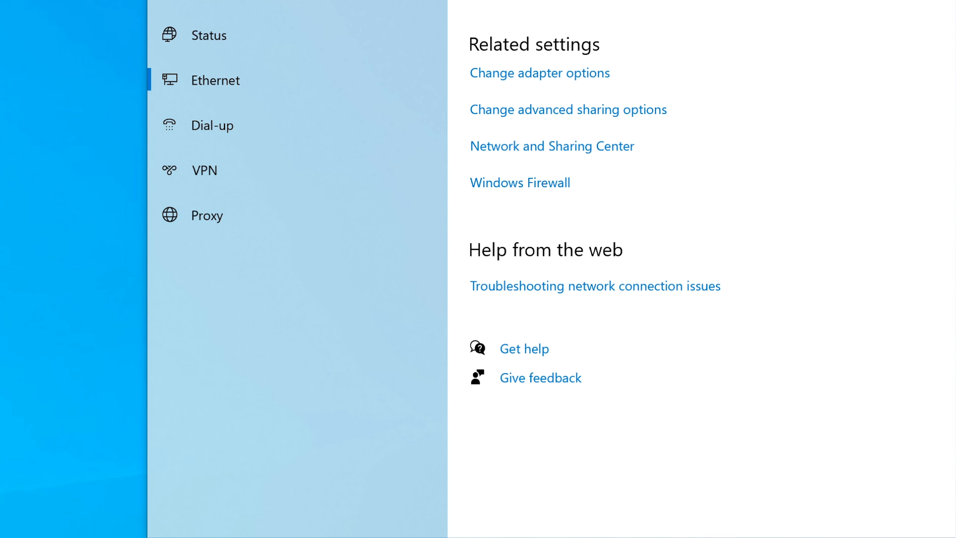
key("alt+Left")
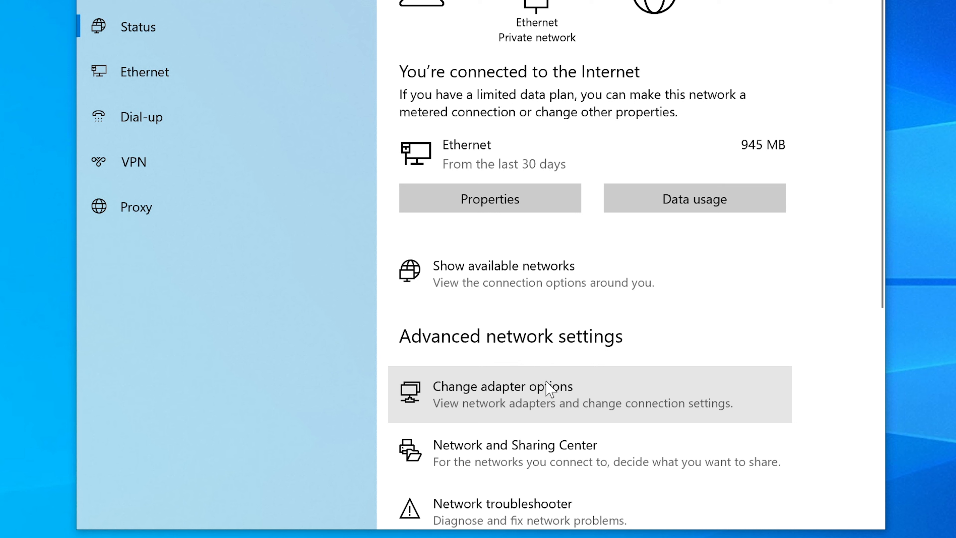
Open the Ethernet adapter's properties from the adapter options, entering the admin password to authorise access
left_click(534, 395)
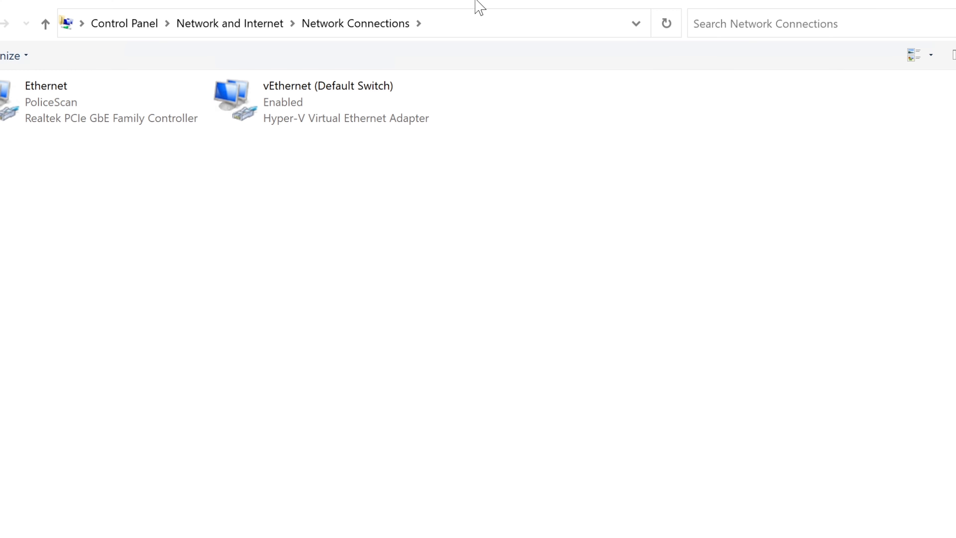
left_click_drag(476, 7, 661, 10)
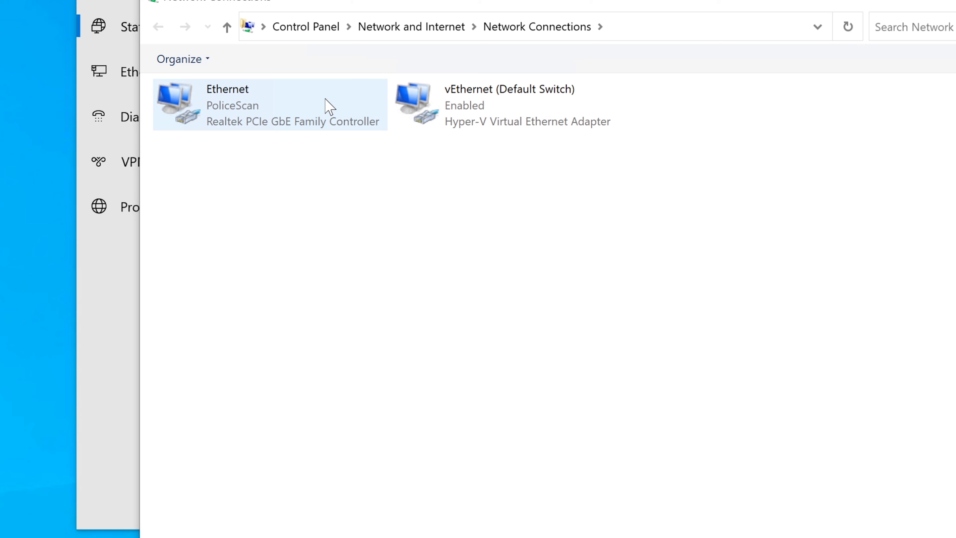
left_click(330, 108)
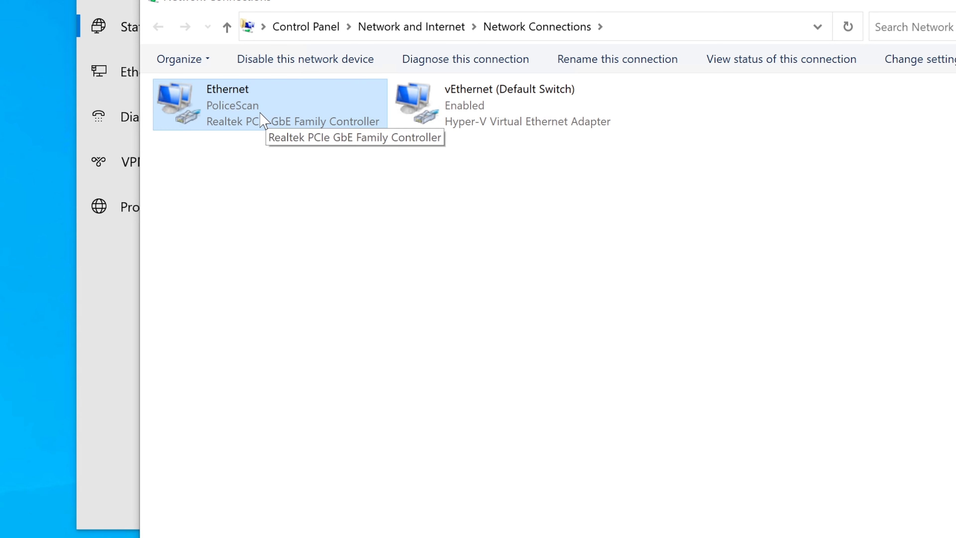
right_click(254, 121)
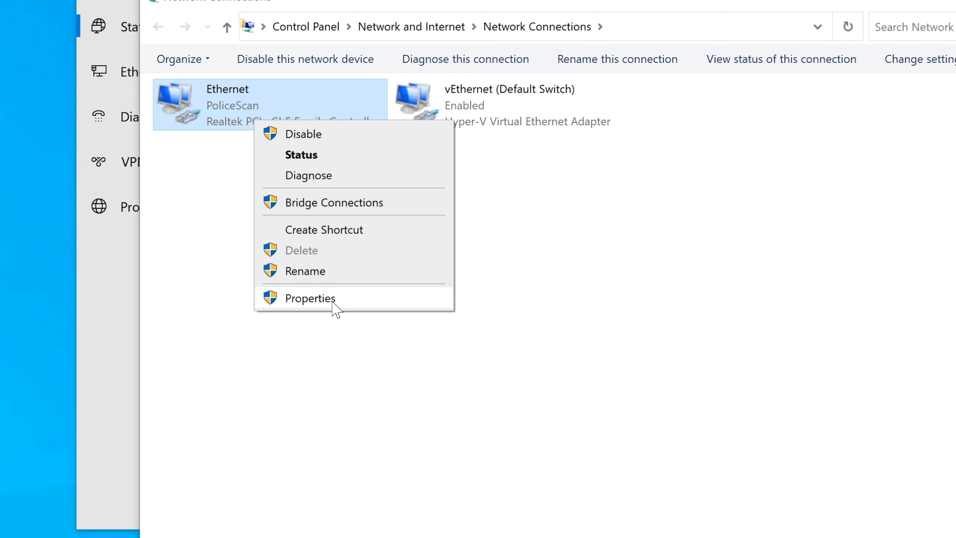
left_click(324, 301)
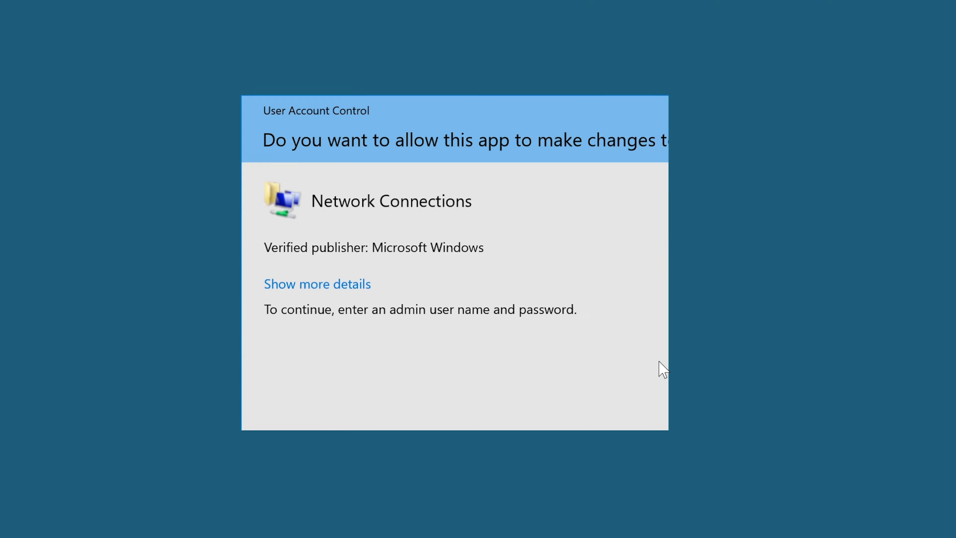
type("•••••••")
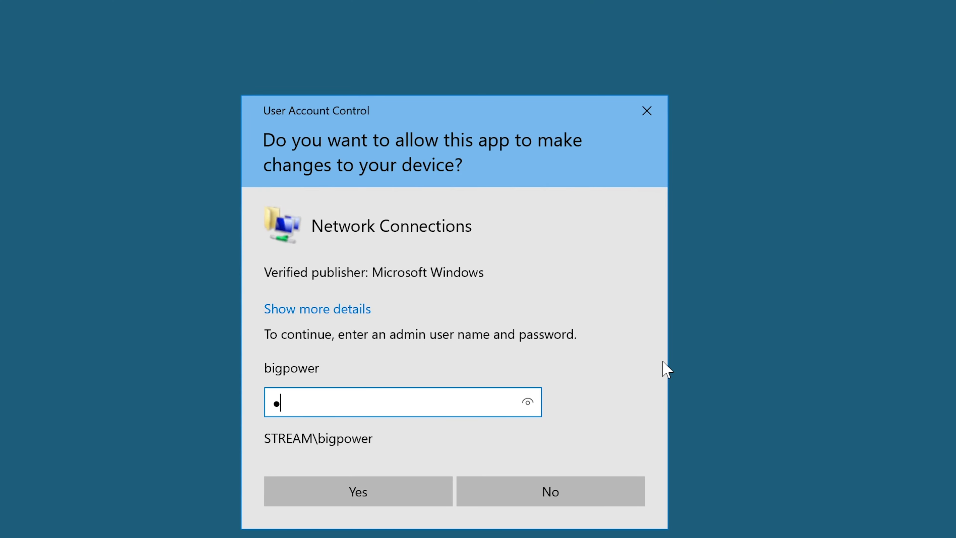
key("Return")
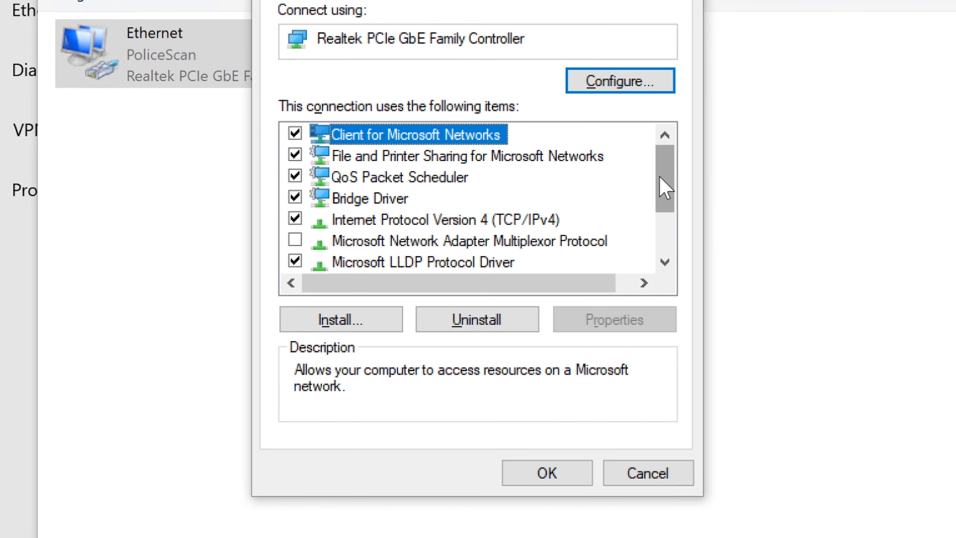
Open the Internet Protocol Version 6 (TCP/IPv6) properties for the Ethernet connection
left_click_drag(661, 188, 656, 212)
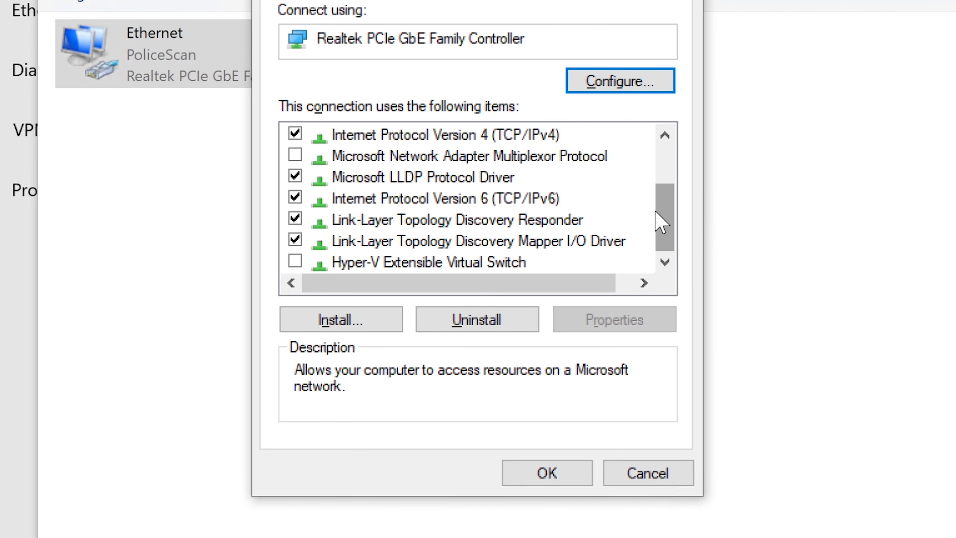
left_click(501, 199)
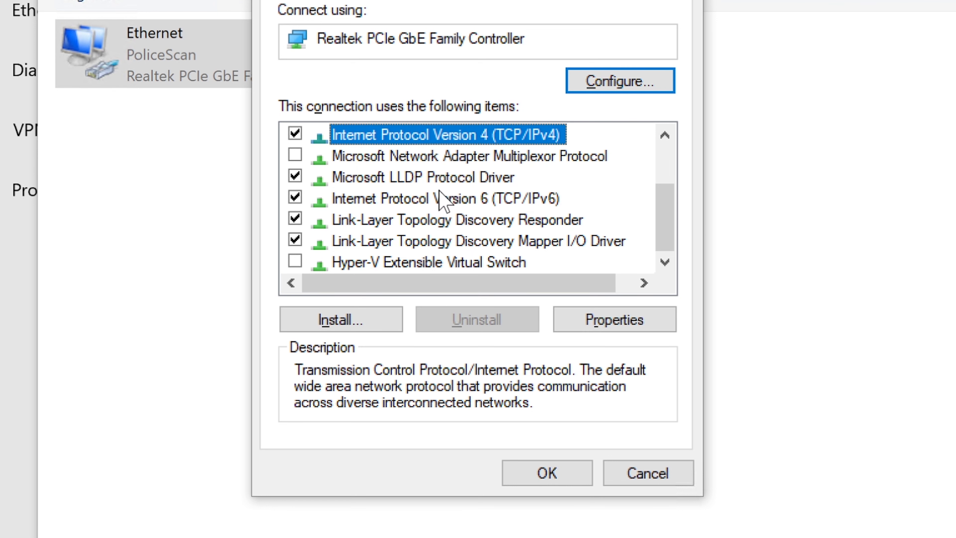
left_click(435, 196)
double_click(437, 199)
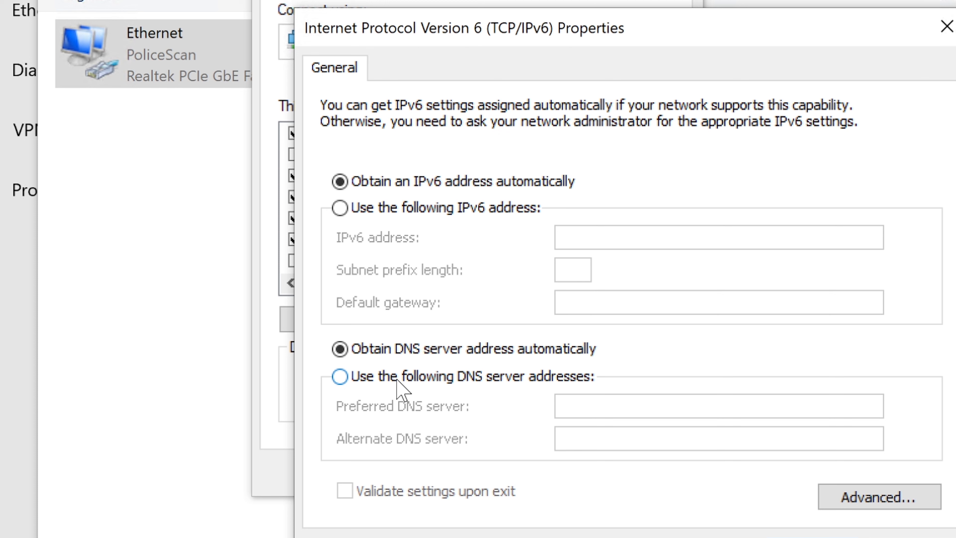
Switch IPv6 to manual DNS server addresses, with 8.8.8.8 as the preferred and 8.8.4.4 as the alternate server
left_click(356, 378)
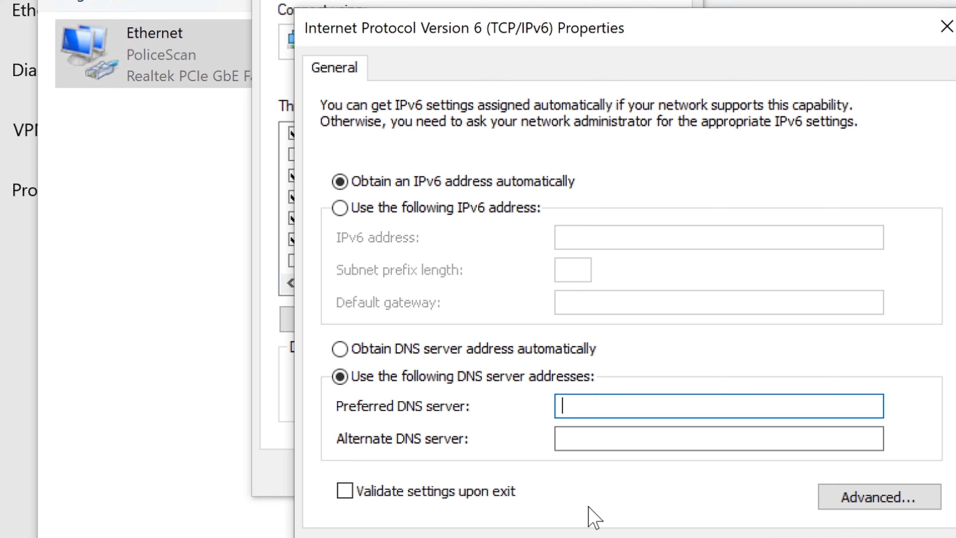
key("Tab")
type("8.8.4.4")
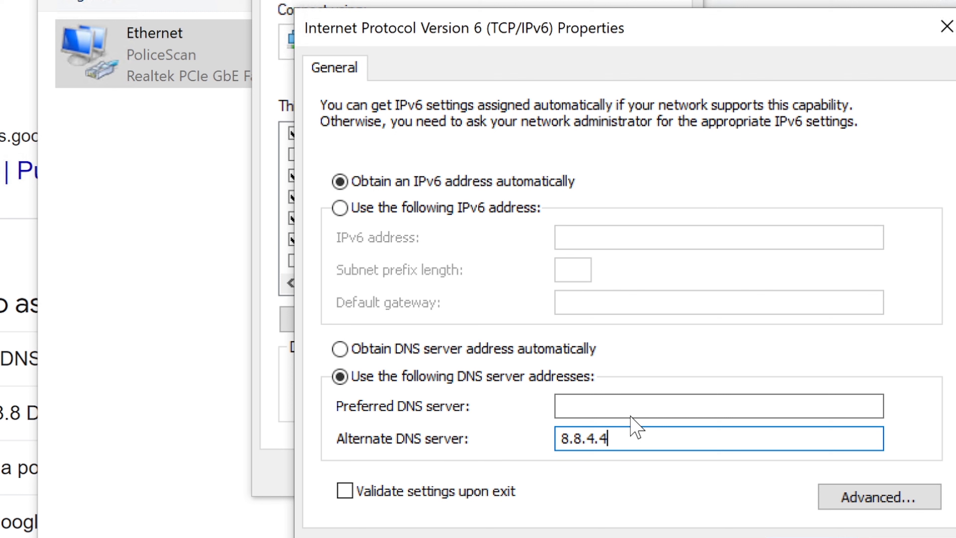
key("shift+Tab")
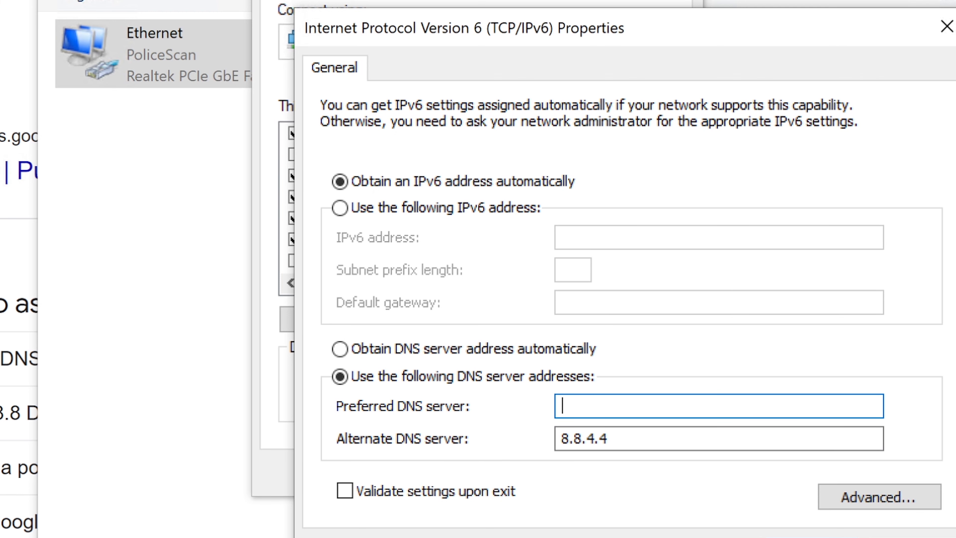
type("8.")
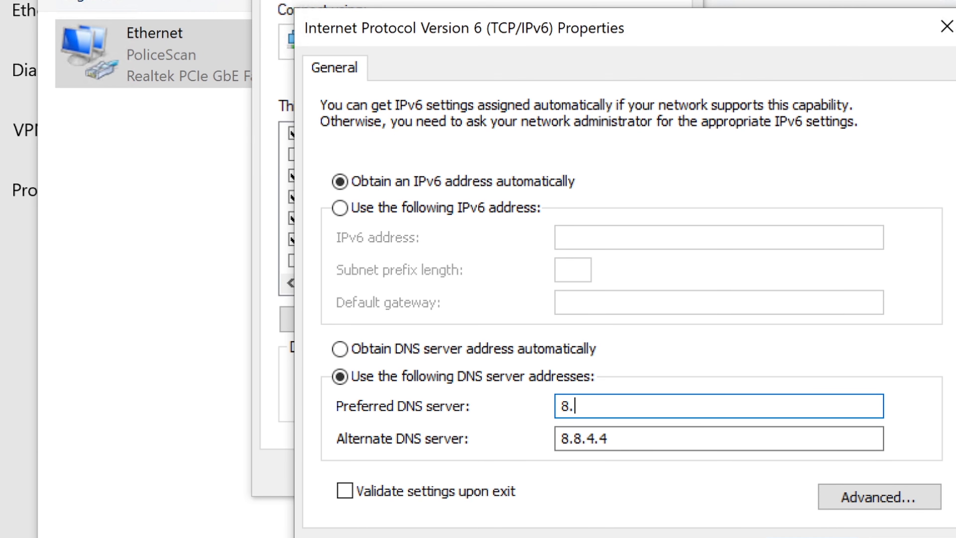
type("8.8.8")
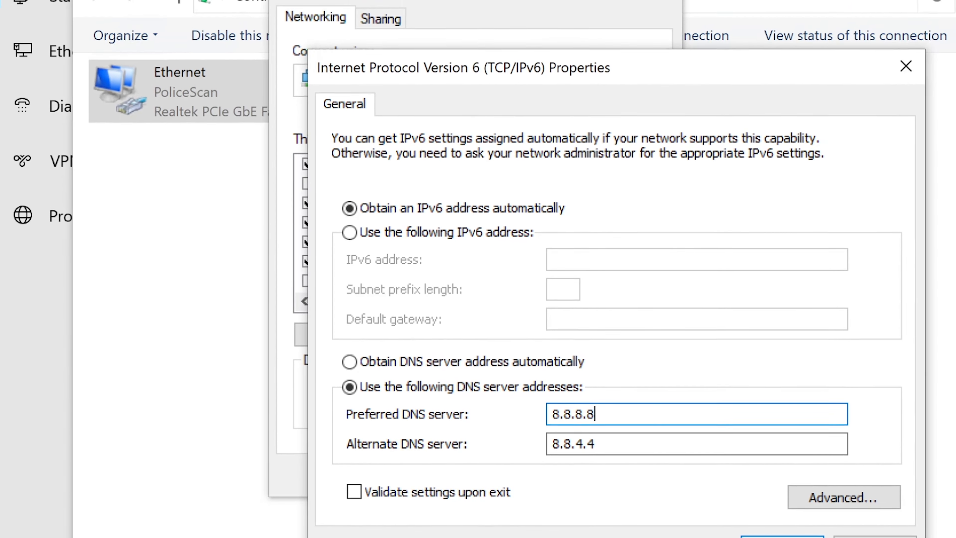
Dismiss the IPv6 and Ethernet properties without keeping the changes, and close the Network Connections and Settings windows
left_click(781, 535)
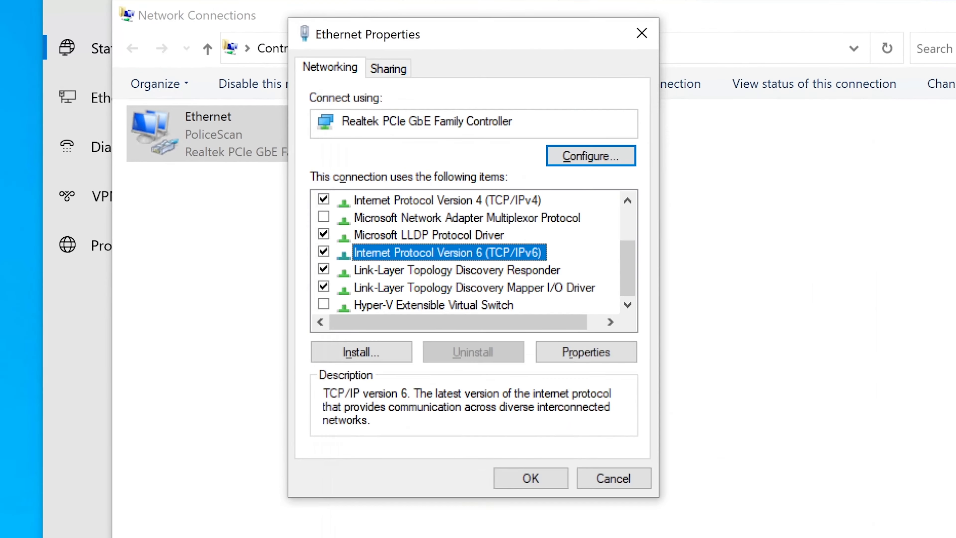
left_click(603, 481)
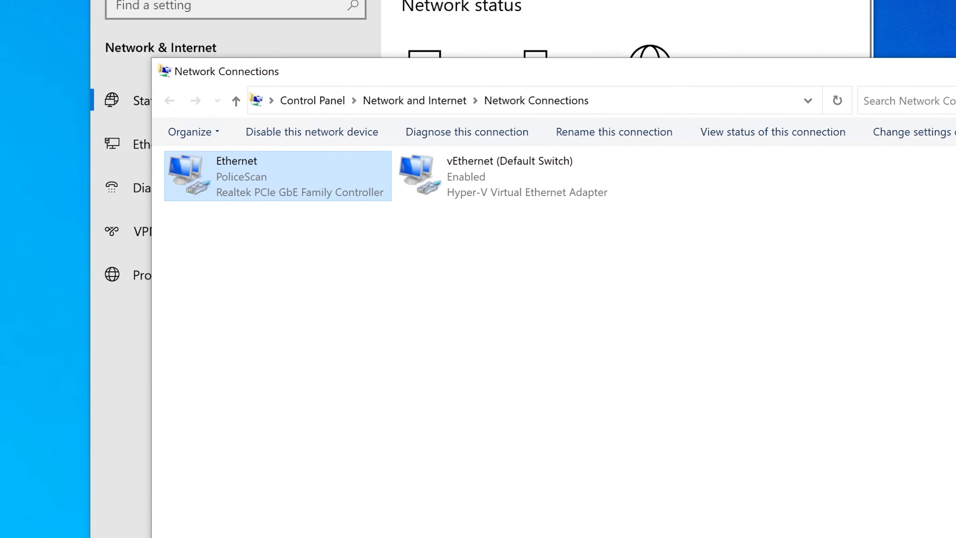
left_click(955, 56)
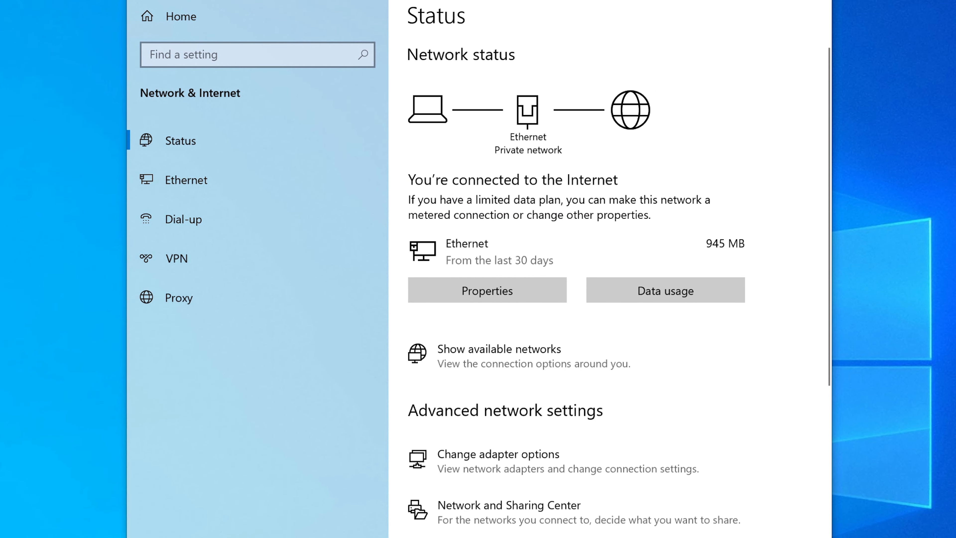
left_click(809, 1)
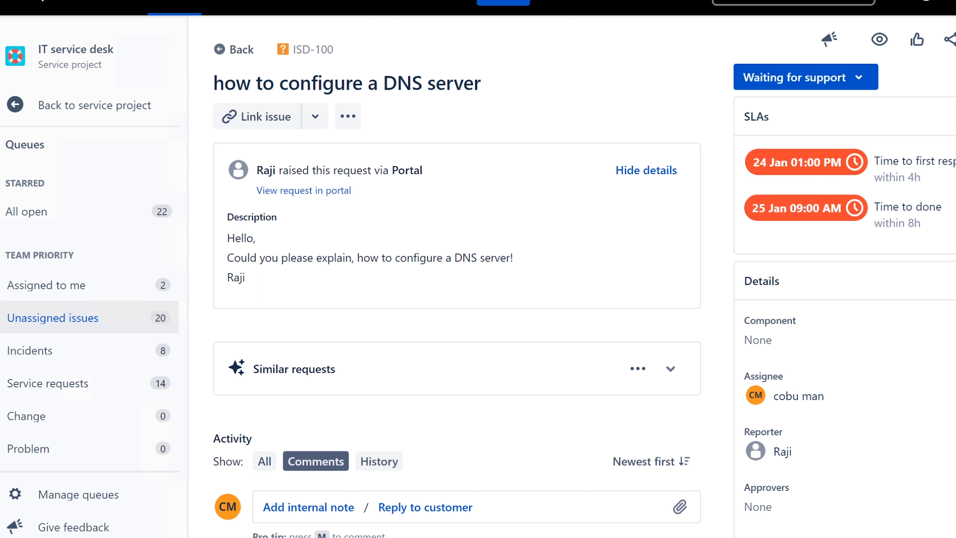
scroll(845, 277, "down", 1)
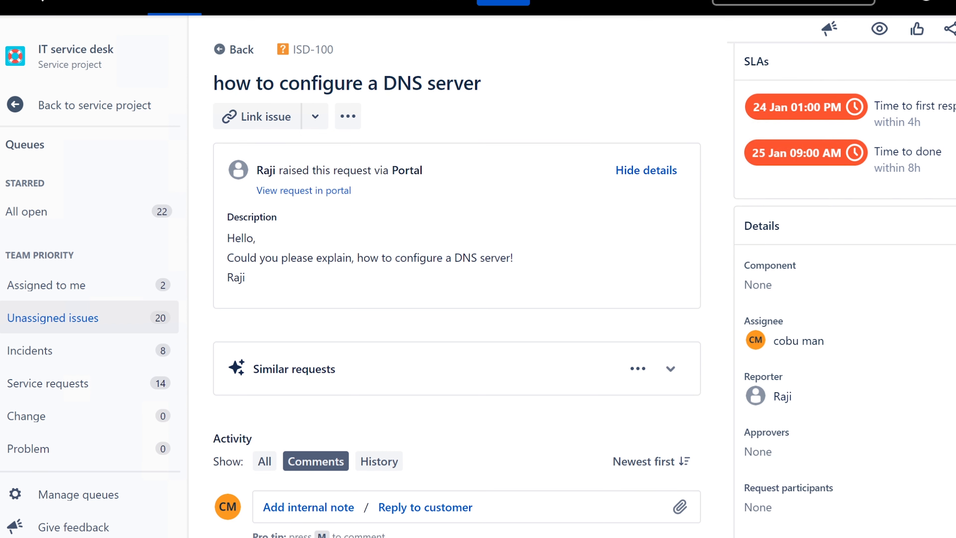
scroll(845, 277, "up", 1)
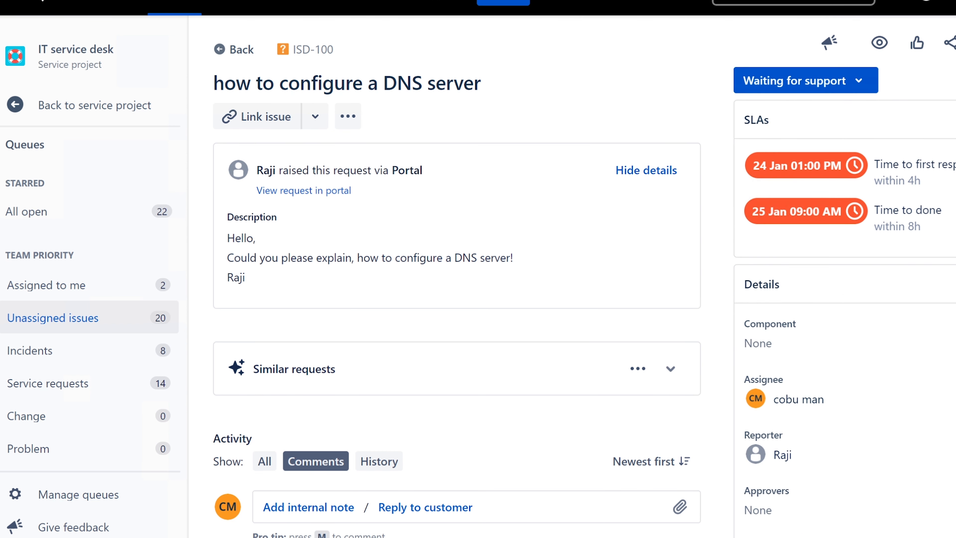
scroll(845, 277, "up", 1)
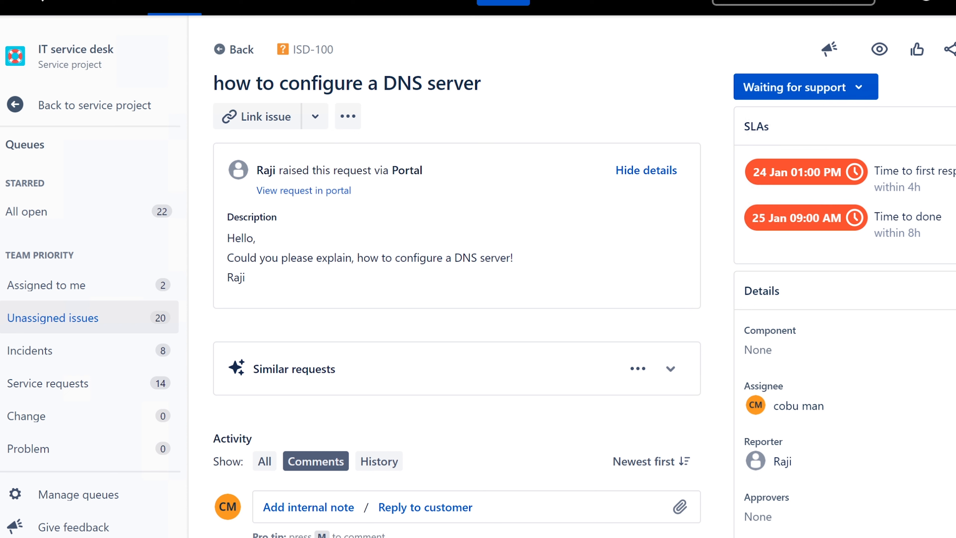
Start a customer reply on the "how to configure a DNS server" ticket: "You can setup DNS servers through adapter settings."
left_click(426, 507)
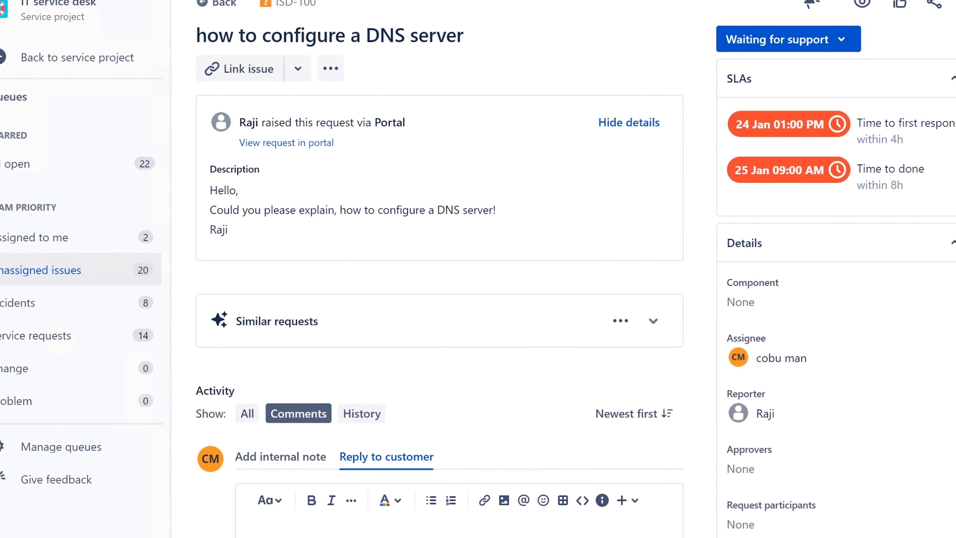
type("You can set")
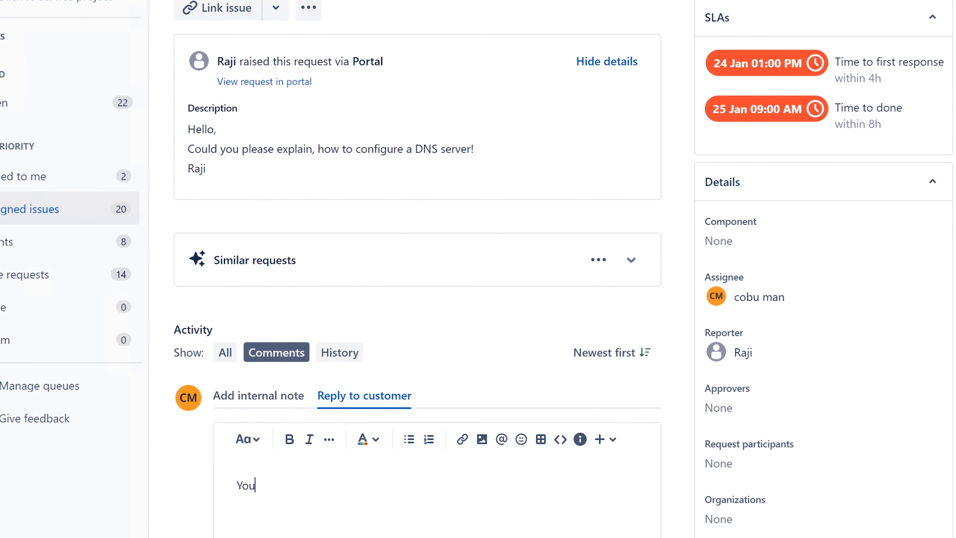
type("up D")
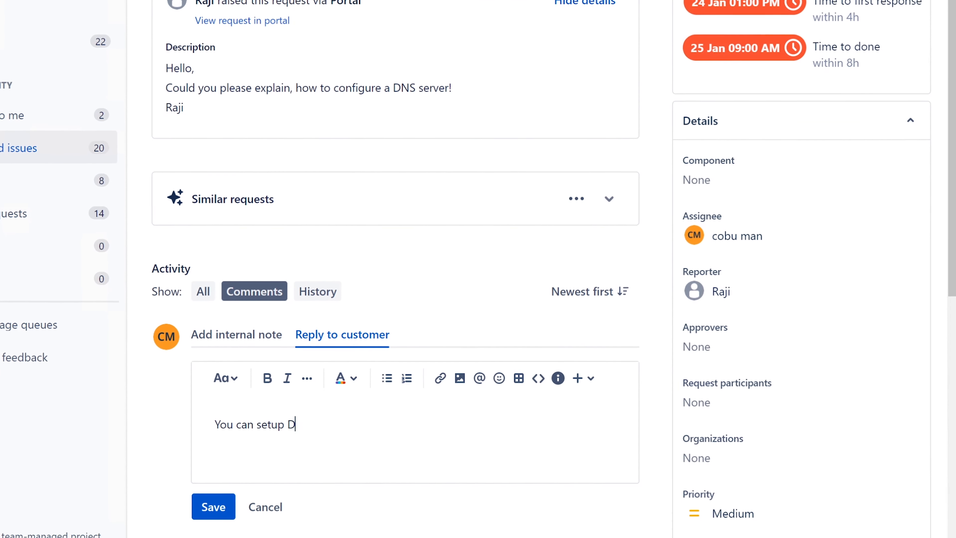
type("NS server")
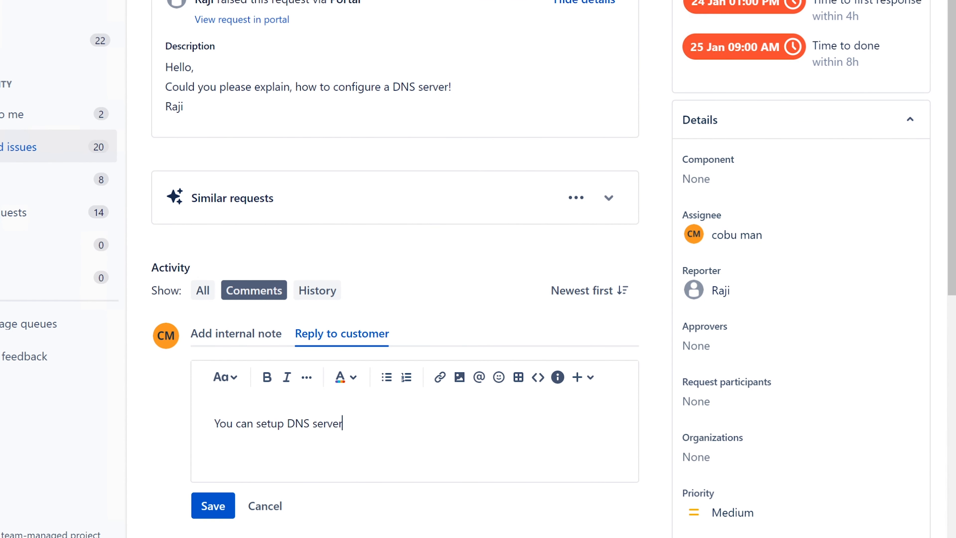
type("s through adapter sett")
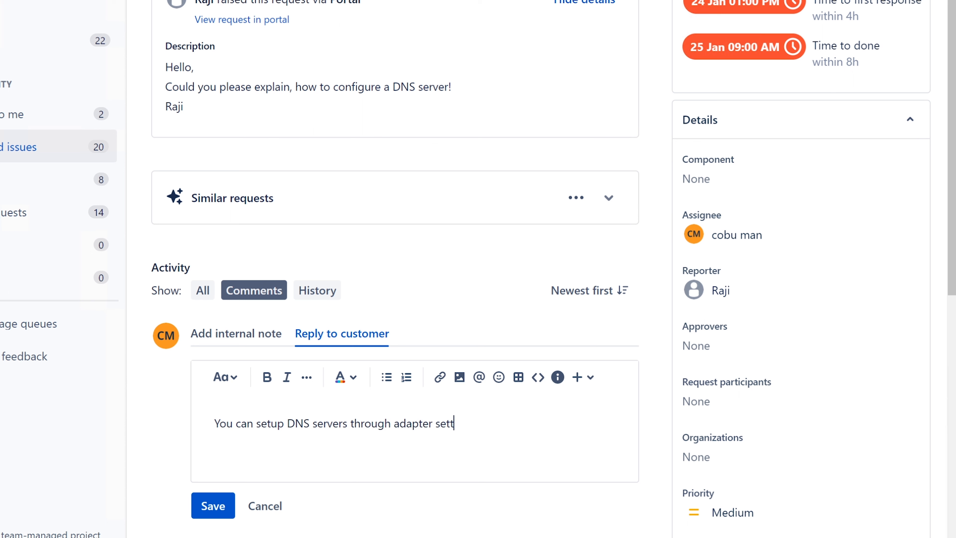
type("ings.")
Insert the word "network" before "adapter settings" in the reply
key("Left")
key("Left")
key("Left")
key("Left")
key("Left")
key("Left")
key("Left")
key("Left")
key("Left")
key("Left")
key("Left")
key("Left")
key("Left")
key("Left")
key("Left")
key("Left")
type("network")
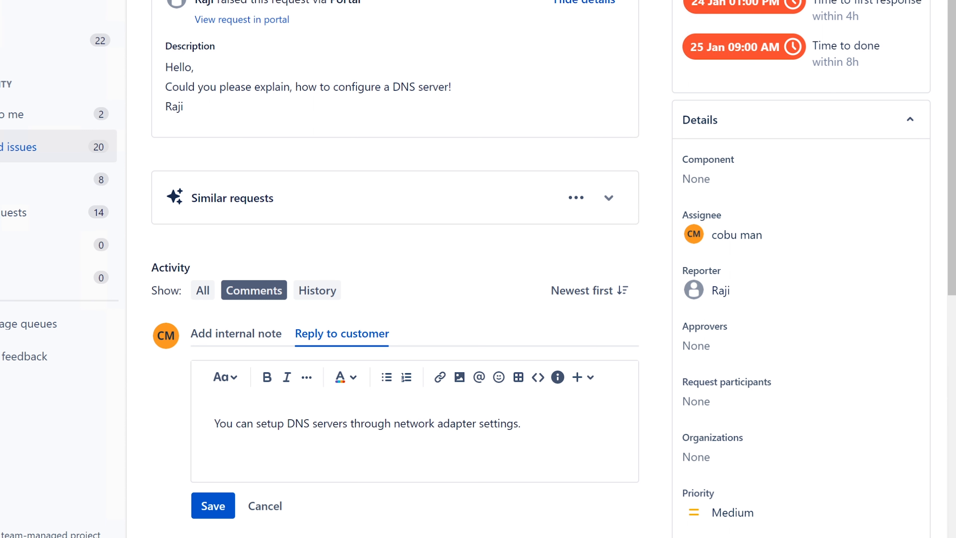
Continue the reply after the first sentence with "Also, please watch my video explaining this." and sign it with the support agent's name
key("Right")
key("Right")
key("Right")
key("Right")
key("Right")
key("Right")
key("Right")
key("Right")
key("Right")
key("Right")
key("Right")
key("Right")
key("Right")
key("Right")
key("Right")
key("Right")
key("Right")
type("Also, please watch my vid")
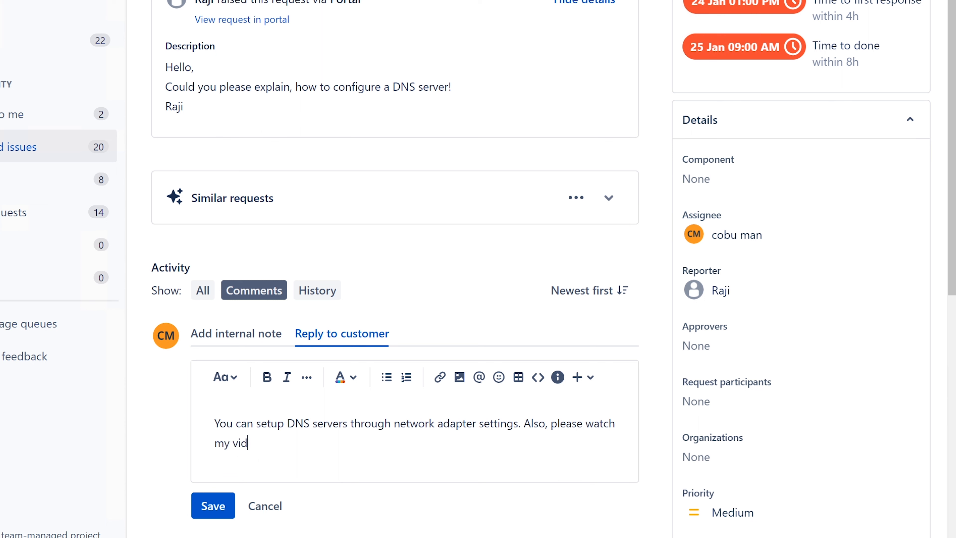
type("eo expaling thi")
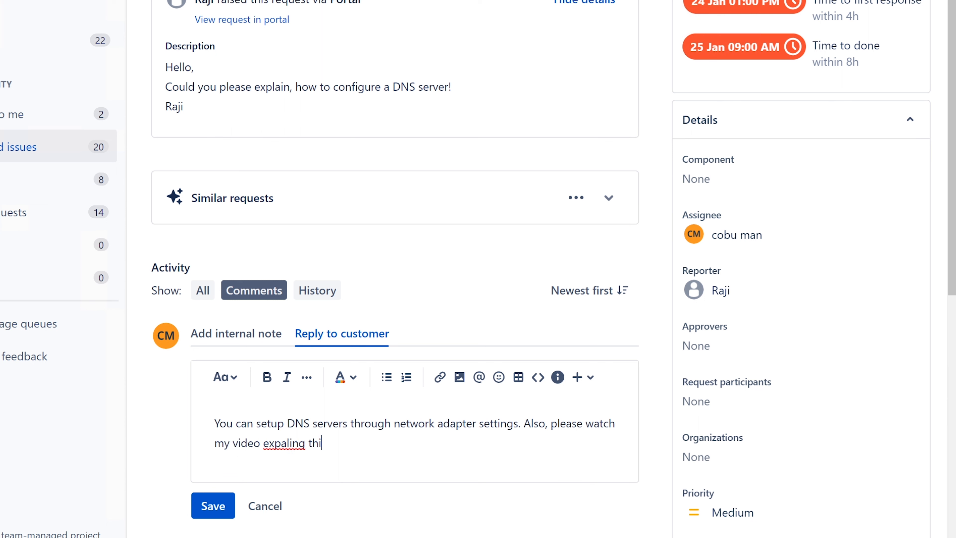
key("BackSpace")
key("BackSpace")
key("BackSpace")
key("BackSpace")
key("BackSpace")
key("BackSpace")
key("BackSpace")
key("BackSpace")
key("BackSpace")
type("laining this. Ervin")
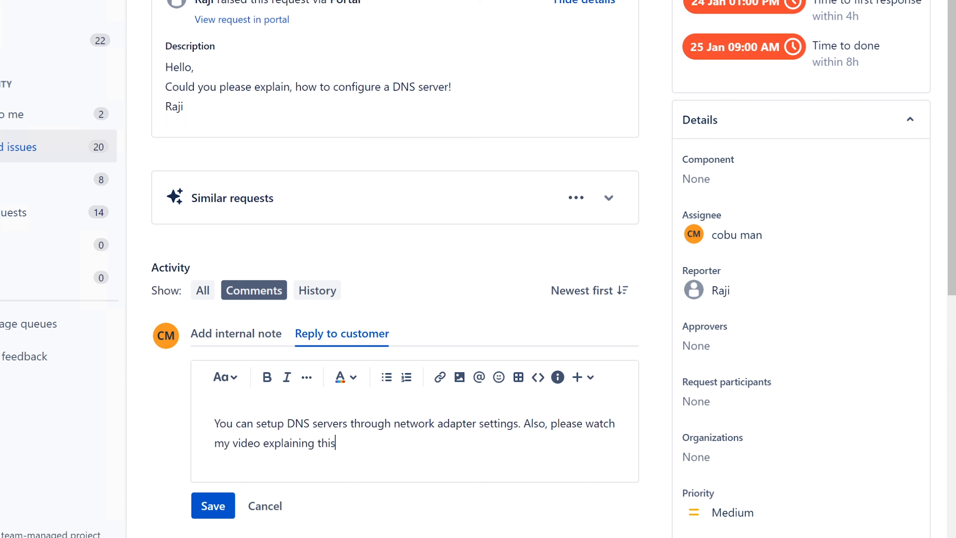